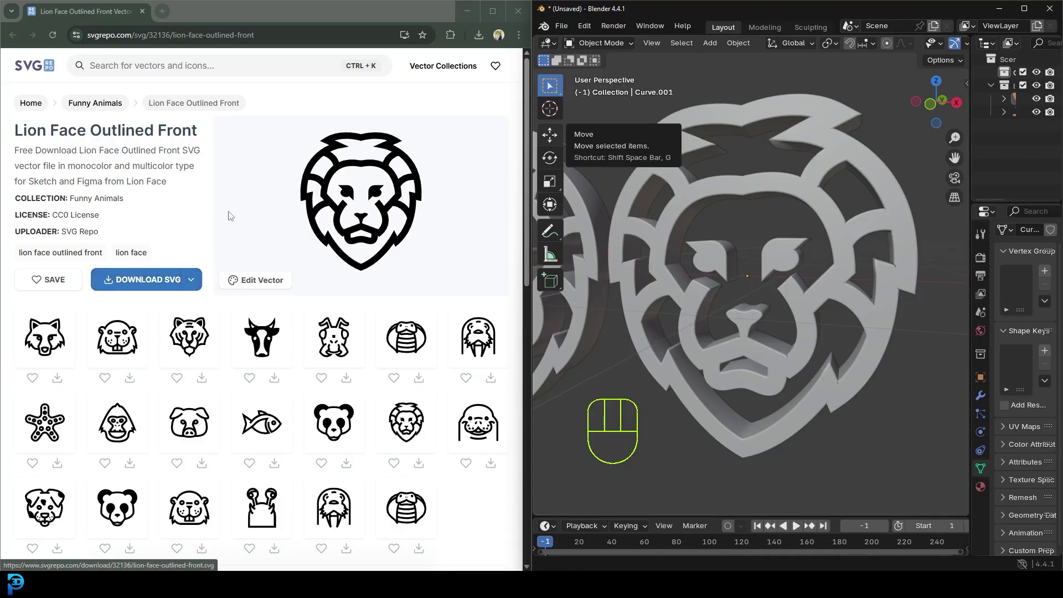
Step: Select the left lion logo and maximize the Blender window
scroll(757, 257, down, 4)
middle_drag(757, 258, 733, 281)
shift+middle_drag(768, 240, 709, 228)
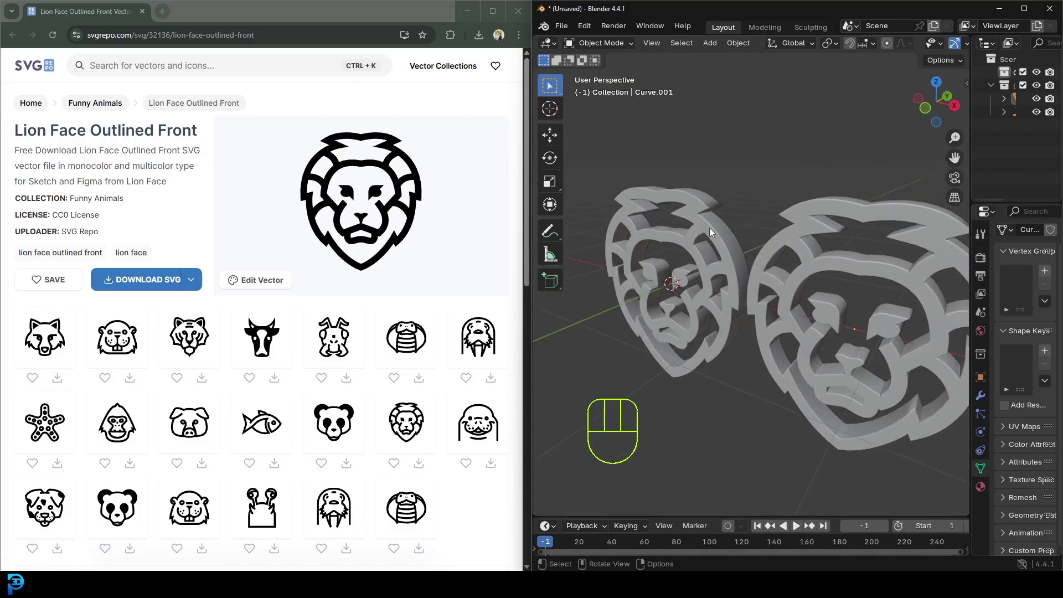
click(709, 227)
click(1023, 8)
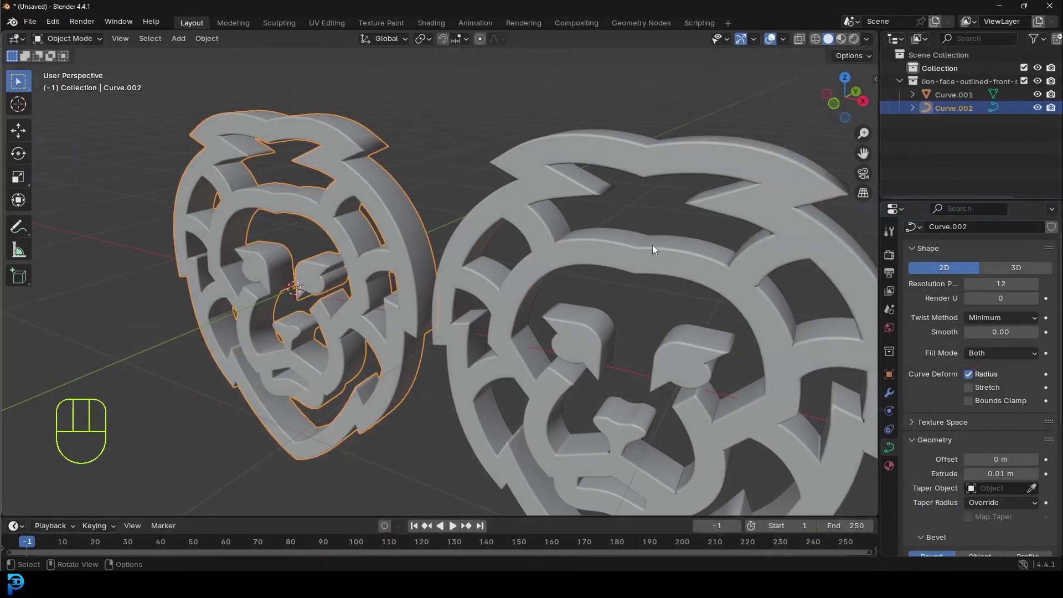
Step: Set the left lion's Extrude to 0.005 m, leaving Bevel Depth at 0.001 m
scroll(978, 321, down, 6)
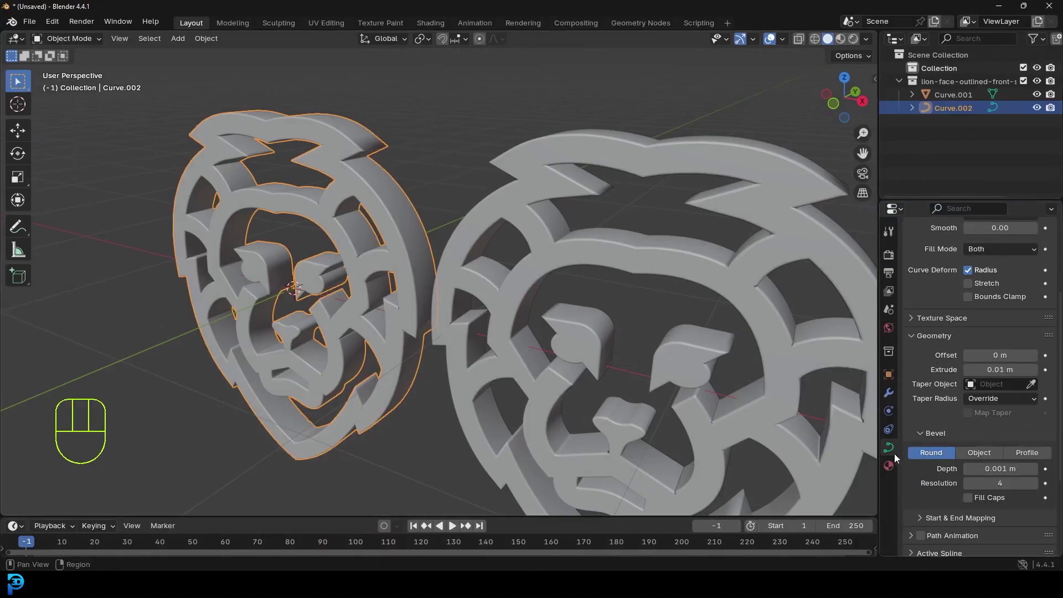
mouse_move(997, 317)
shift+mouse_down()
mouse_move(1018, 317)
mouse_move(974, 318)
mouse_move(991, 317)
shift+mouse_up()
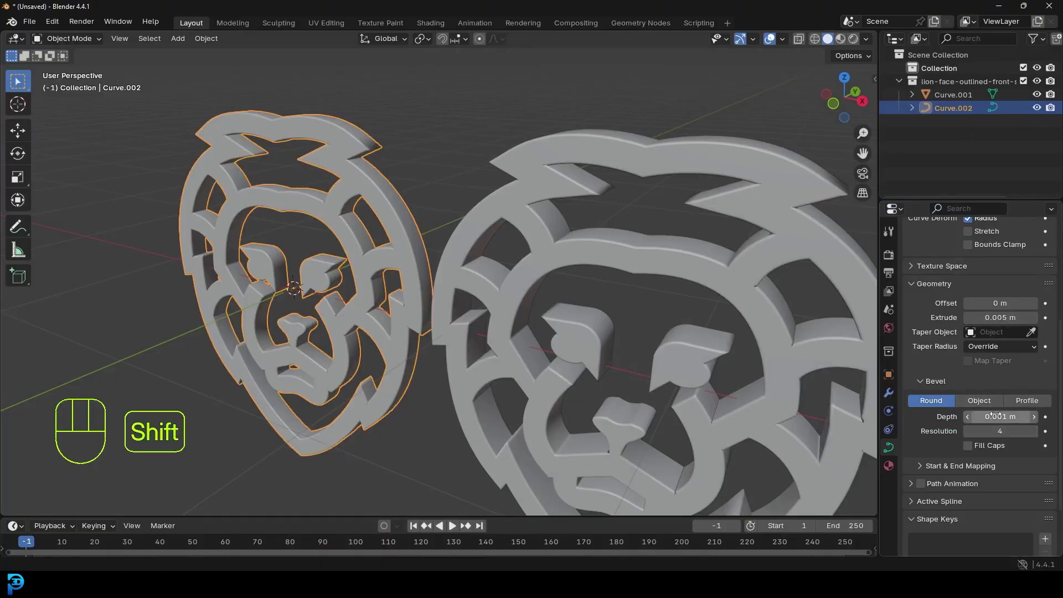
mouse_move(999, 416)
shift+mouse_down()
mouse_move(1012, 416)
mouse_move(1000, 416)
shift+mouse_up()
middle_drag(399, 343, 349, 318)
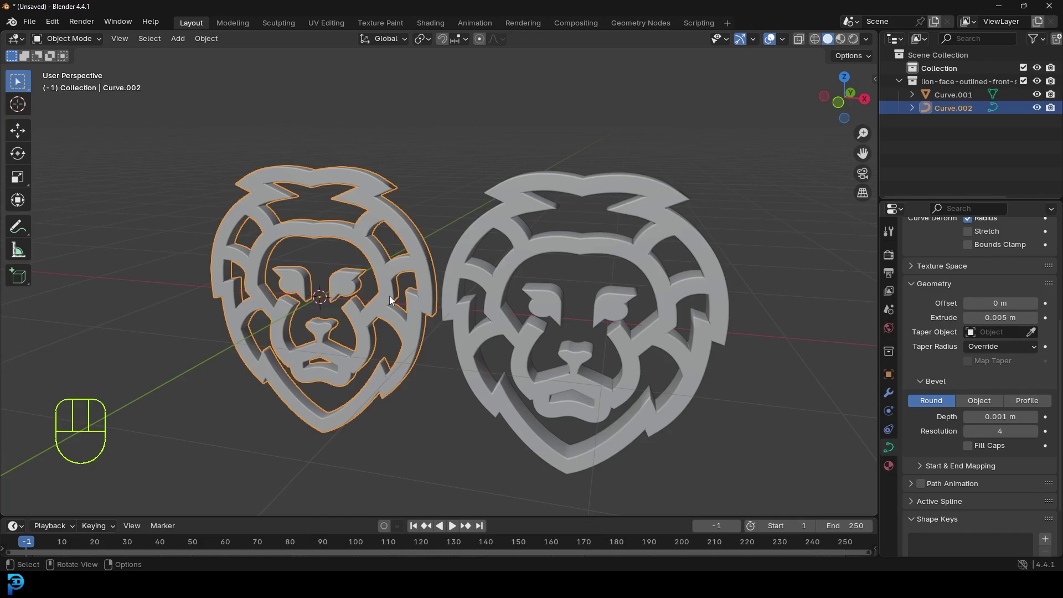
shift+middle_drag(380, 225, 343, 204)
scroll(343, 203, up, 2)
Step: Move the top-centre point of the left lion's mane slightly down along Z
key(Tab)
middle_drag(212, 190, 360, 230)
scroll(359, 230, up, 1)
key(g)
key(z)
scroll(359, 232, up, 4)
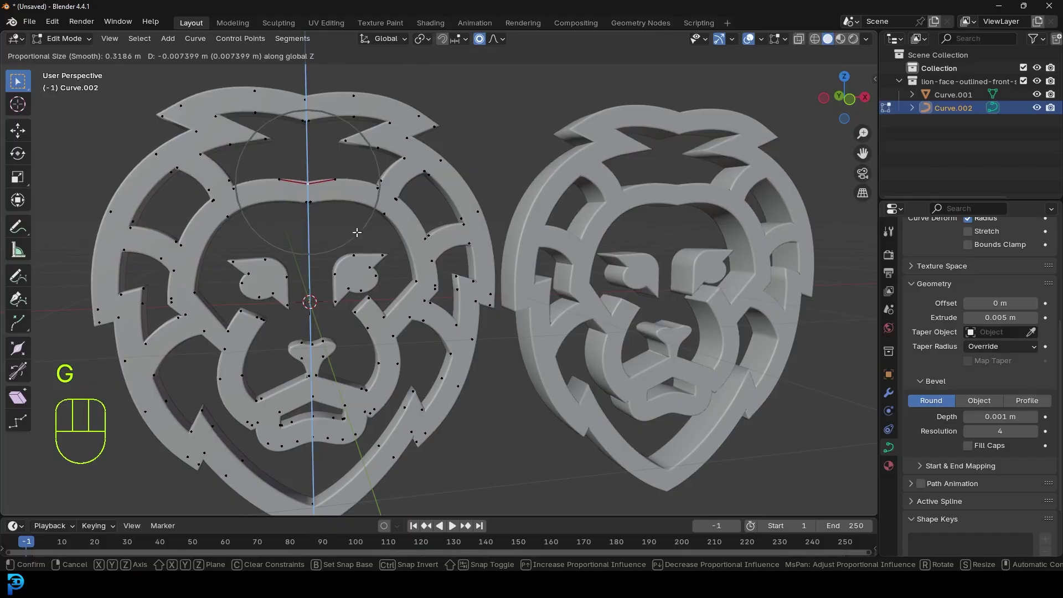
click(357, 232)
key(Tab)
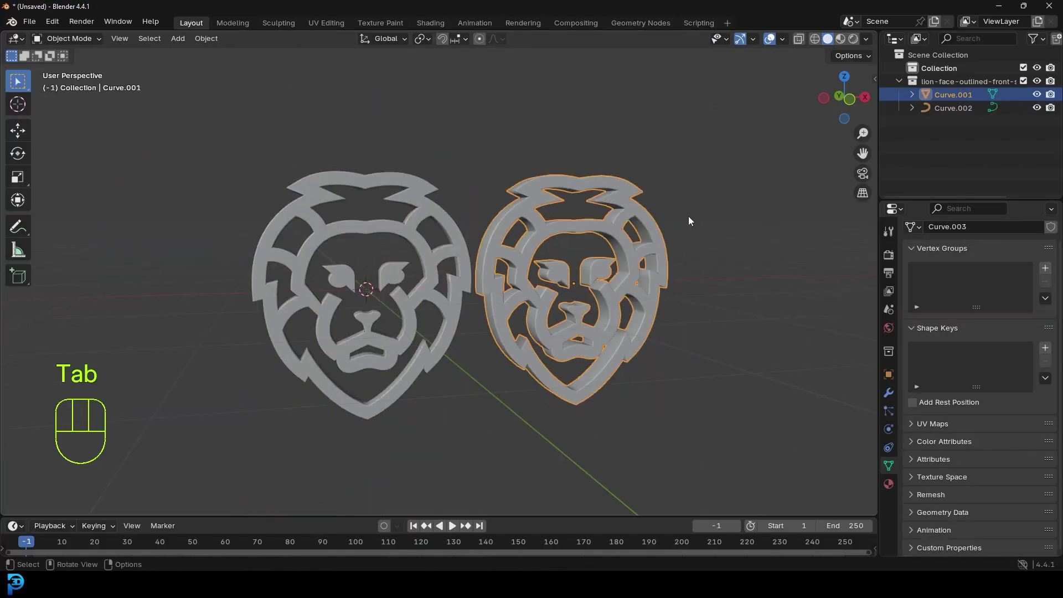
Step: Inspect the right lion's mesh geometry in Edit Mode from an angled view
click(619, 231)
key(Tab)
scroll(618, 264, up, 5)
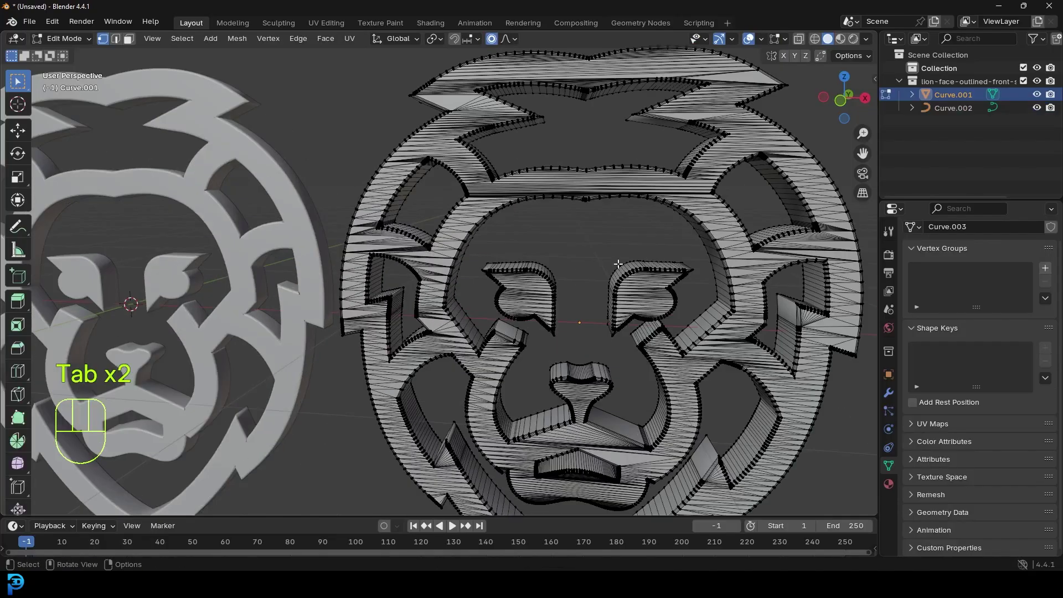
scroll(618, 264, down, 4)
middle_drag(618, 264, 528, 295)
key(Tab)
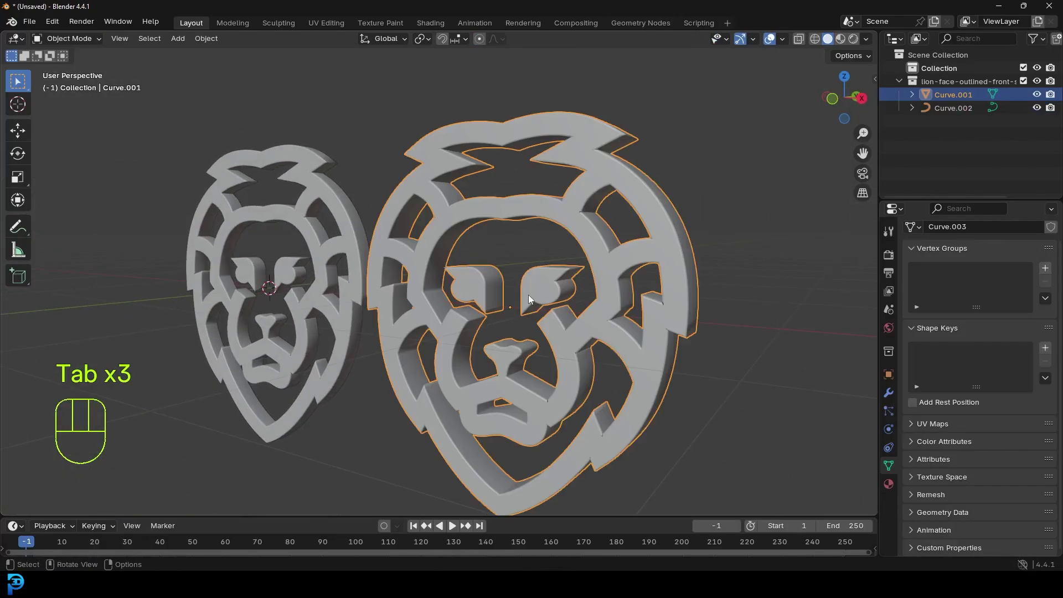
scroll(528, 295, down, 2)
shift+middle_drag(411, 293, 430, 297)
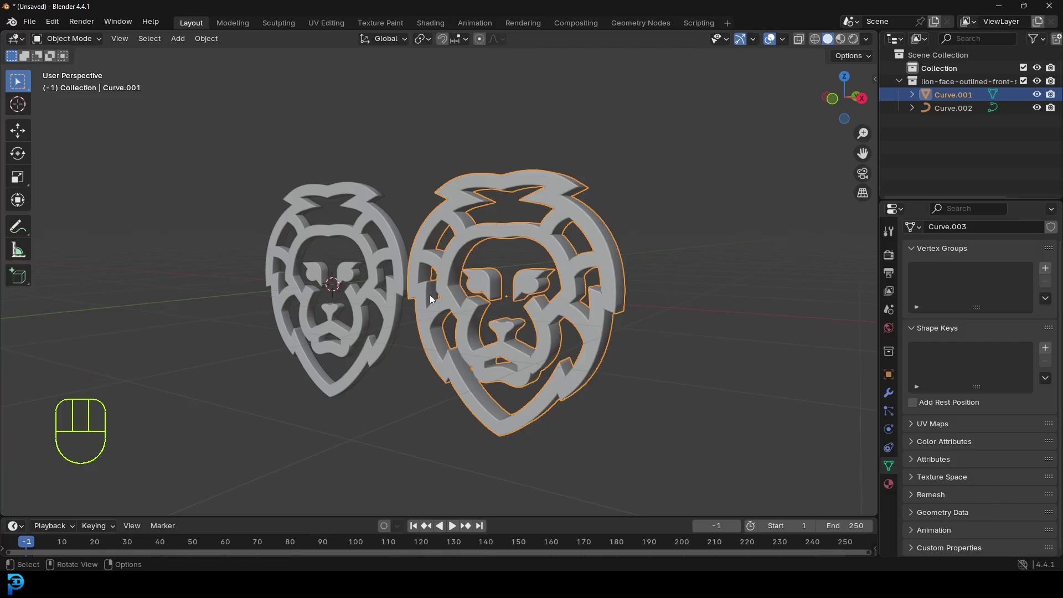
middle_drag(431, 299, 387, 326)
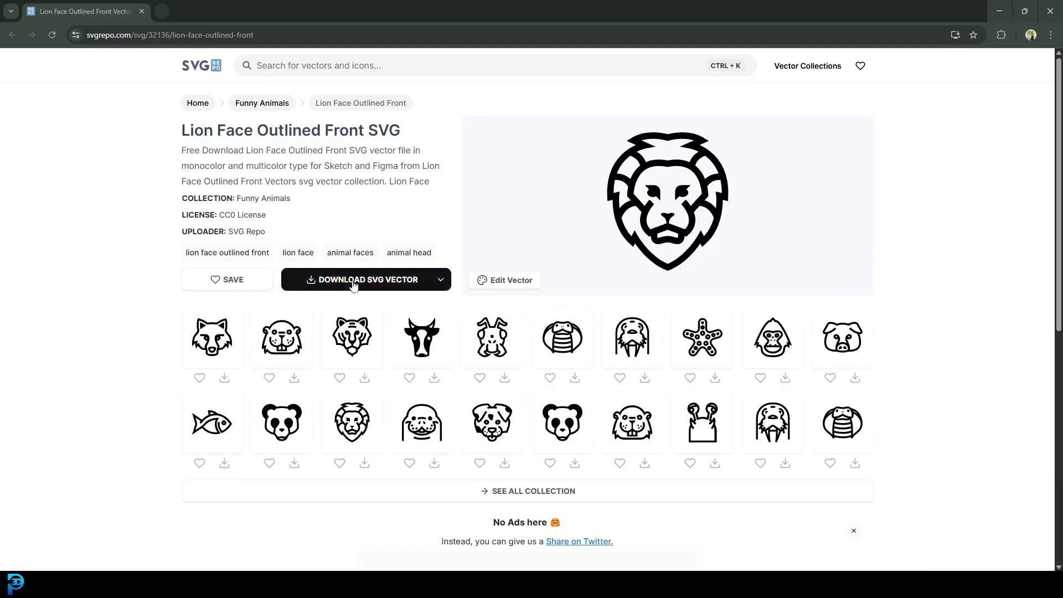
Step: Download lion-face-outlined-front-svgrepo-com.svg and show it in the Downloads folder
click(382, 282)
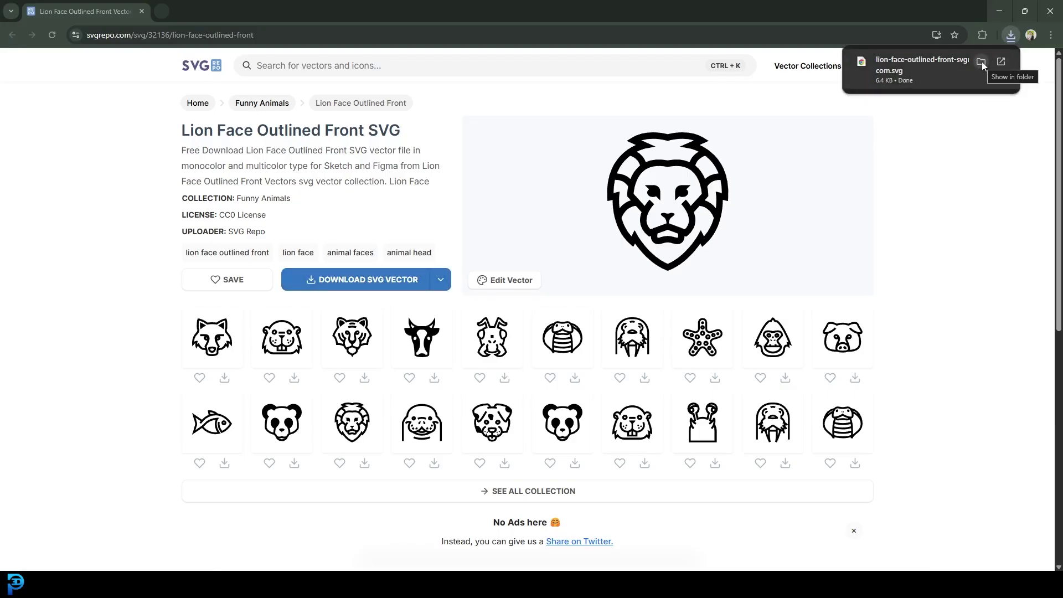
click(981, 61)
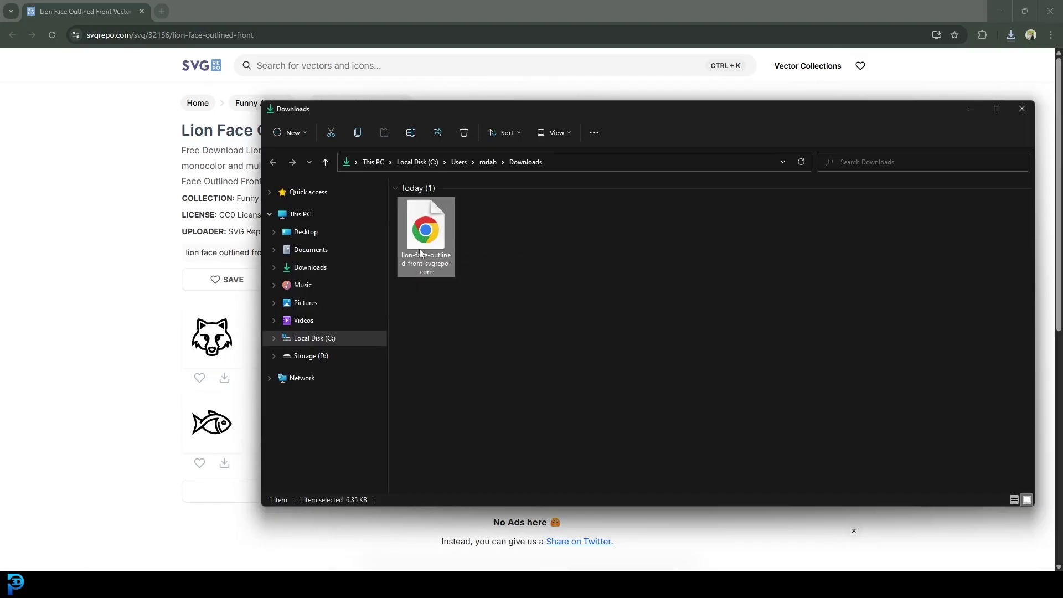
Step: Delete the default camera, cube and light from the Blender scene
mouse_move(532, 584)
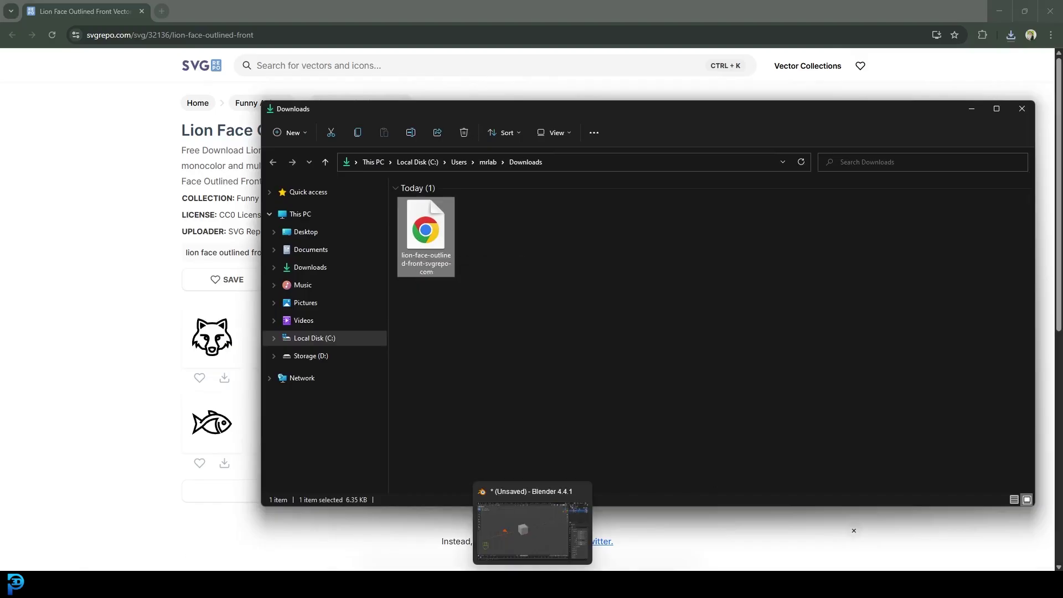
click(530, 543)
scroll(437, 349, down, 2)
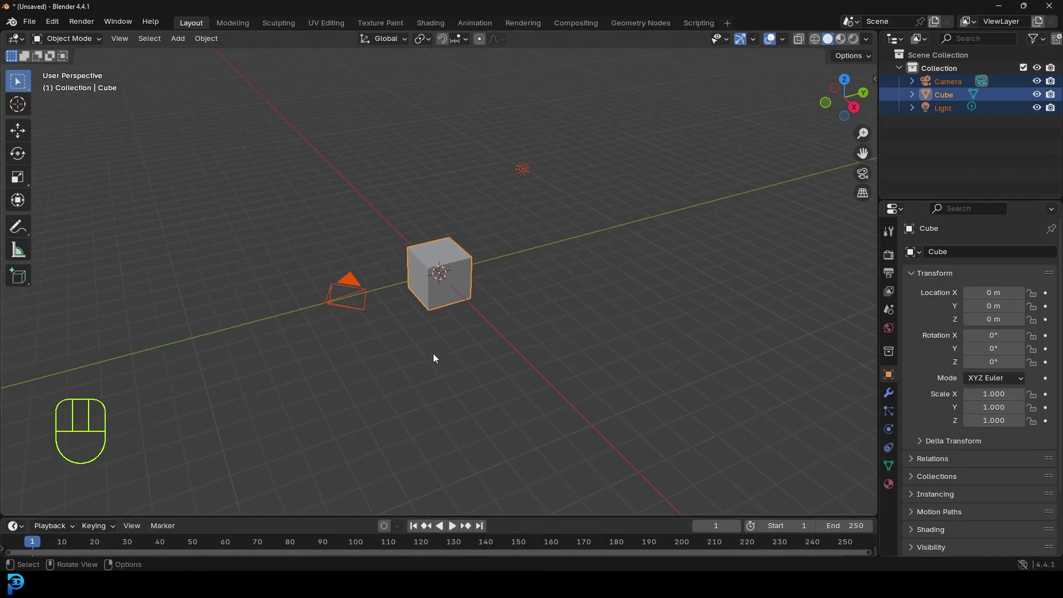
middle_click(433, 353)
drag(244, 395, 634, 90)
key(Delete)
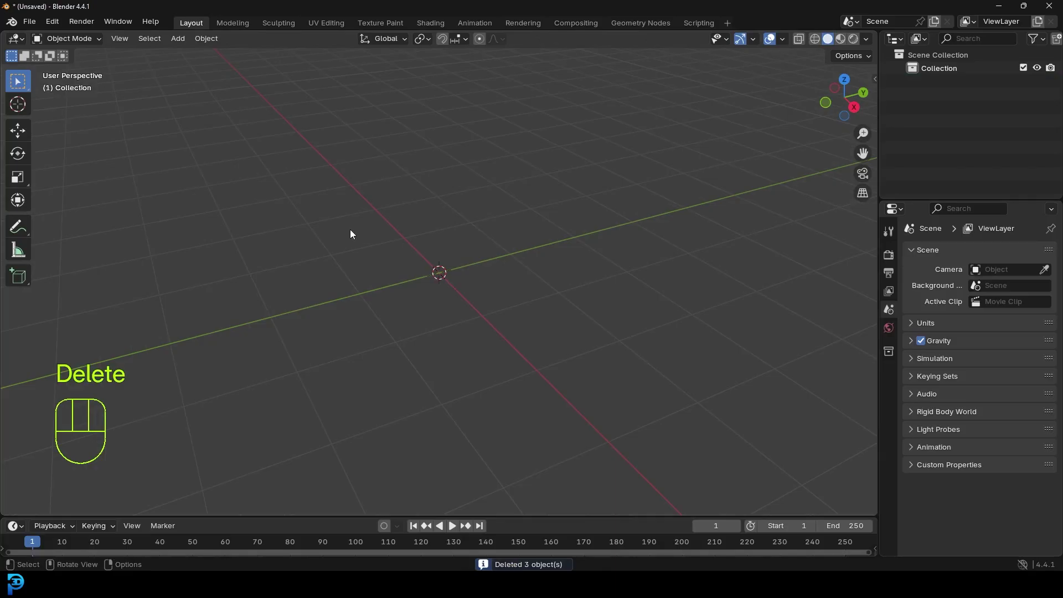
middle_drag(389, 261, 406, 268)
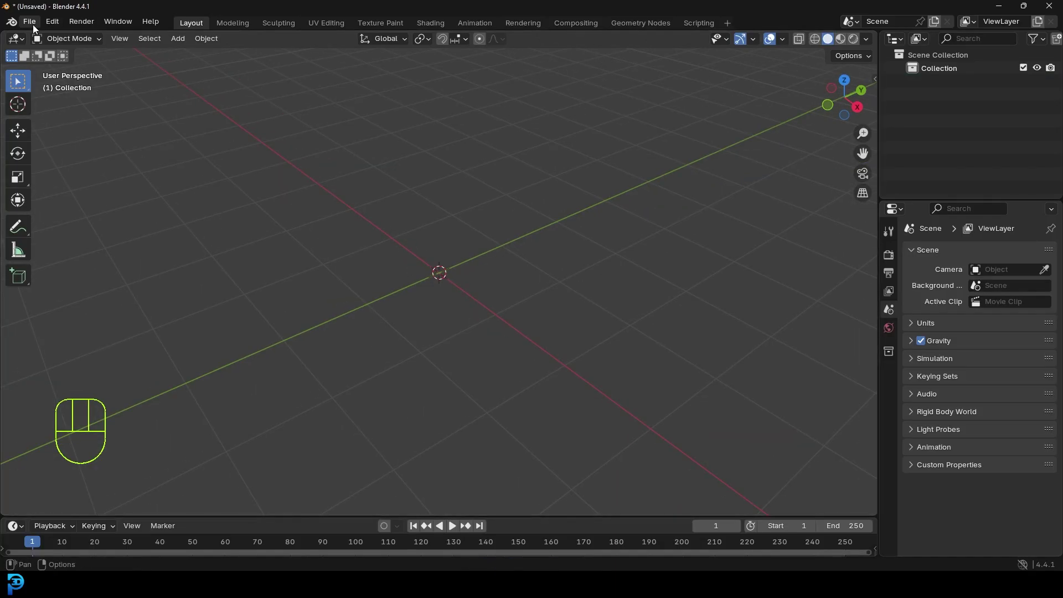
Step: Import lion-face-outlined-front-svgrepo-com.svg from Downloads as Scalable Vector Graphics
drag(32, 23, 56, 209)
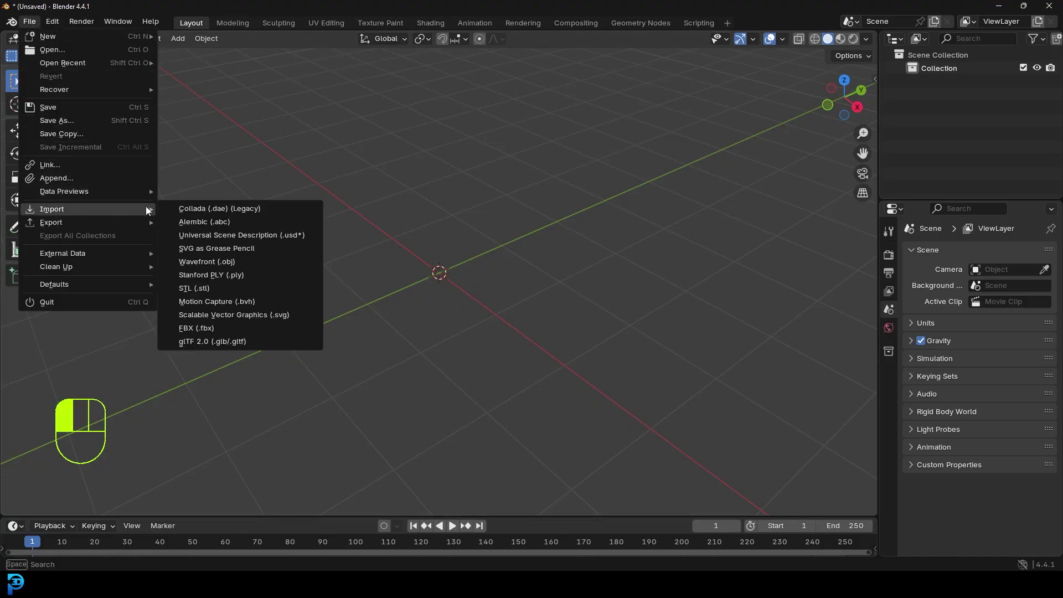
drag(145, 207, 294, 314)
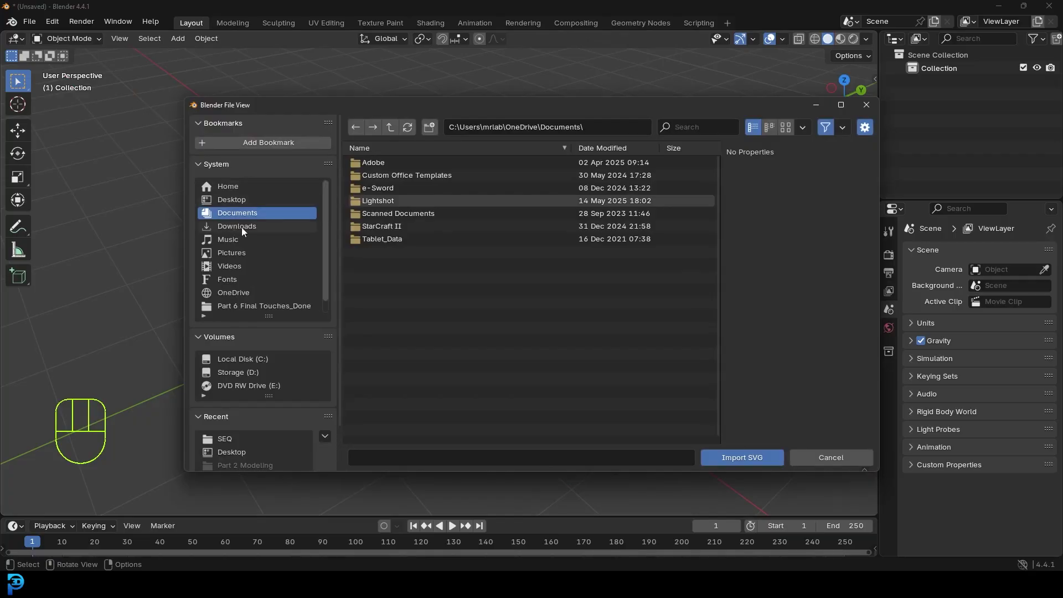
click(262, 227)
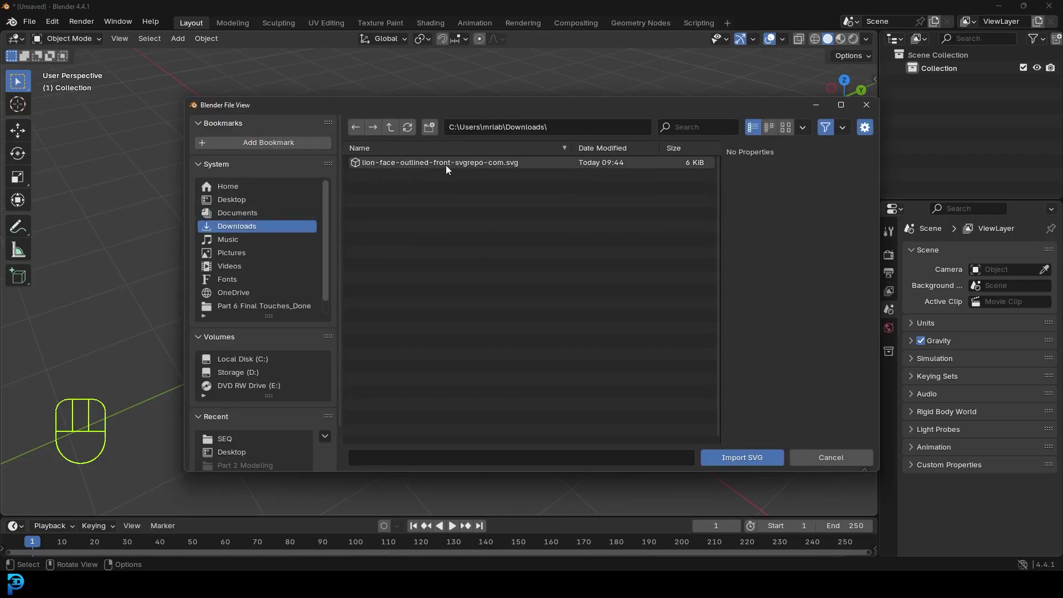
click(485, 162)
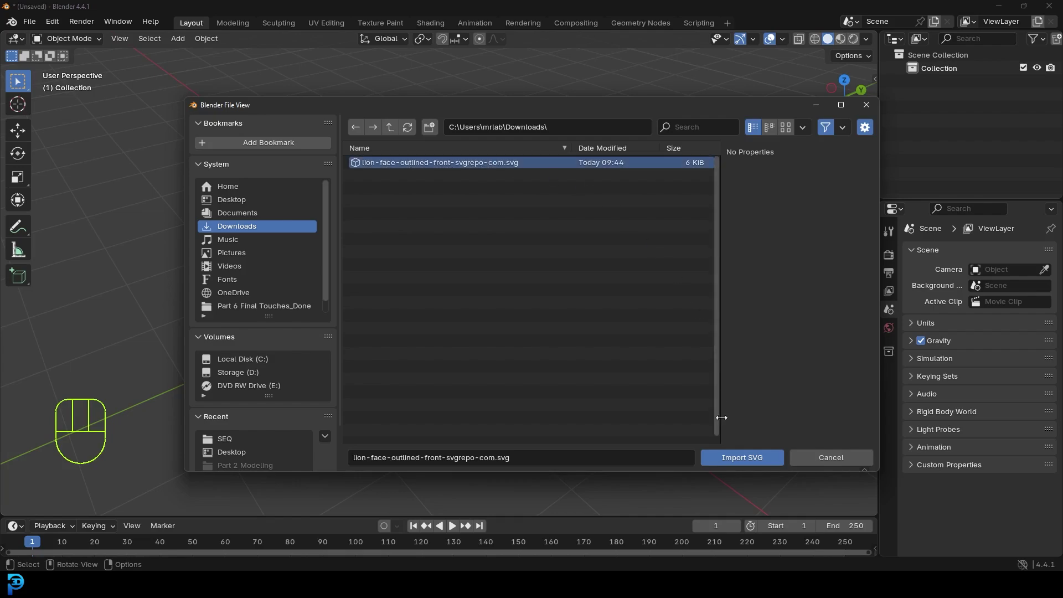
click(736, 460)
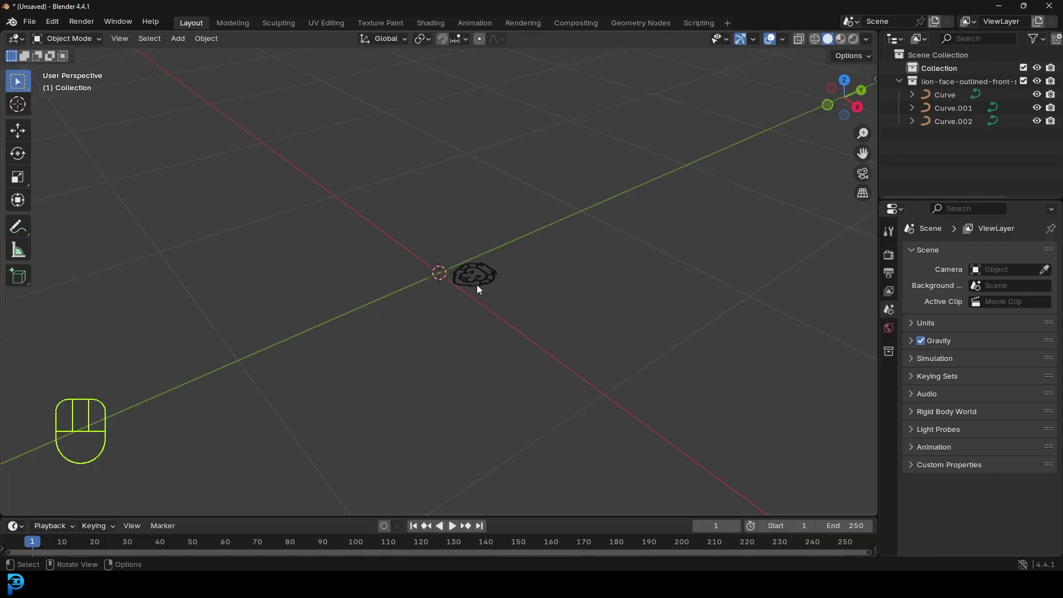
Step: Box-select the imported lion outline curves in the viewport
middle_drag(429, 289, 443, 304)
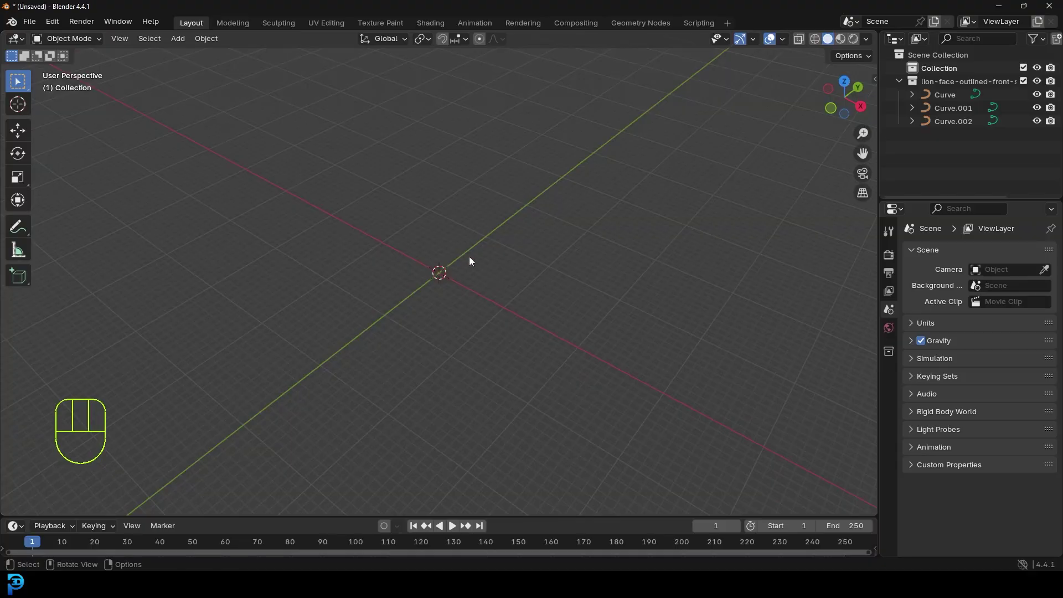
scroll(472, 265, up, 8)
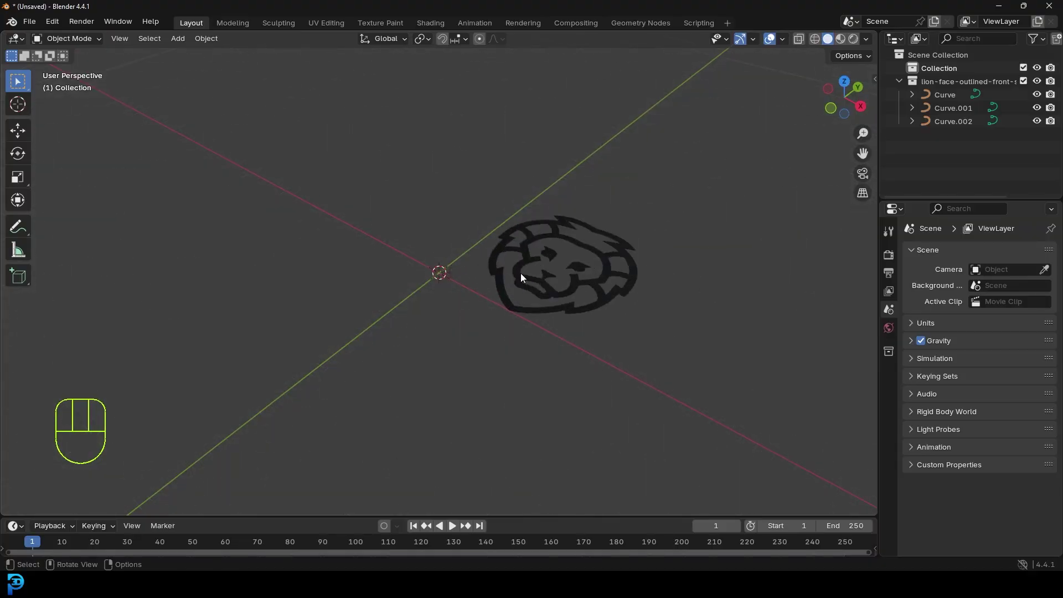
scroll(523, 283, up, 4)
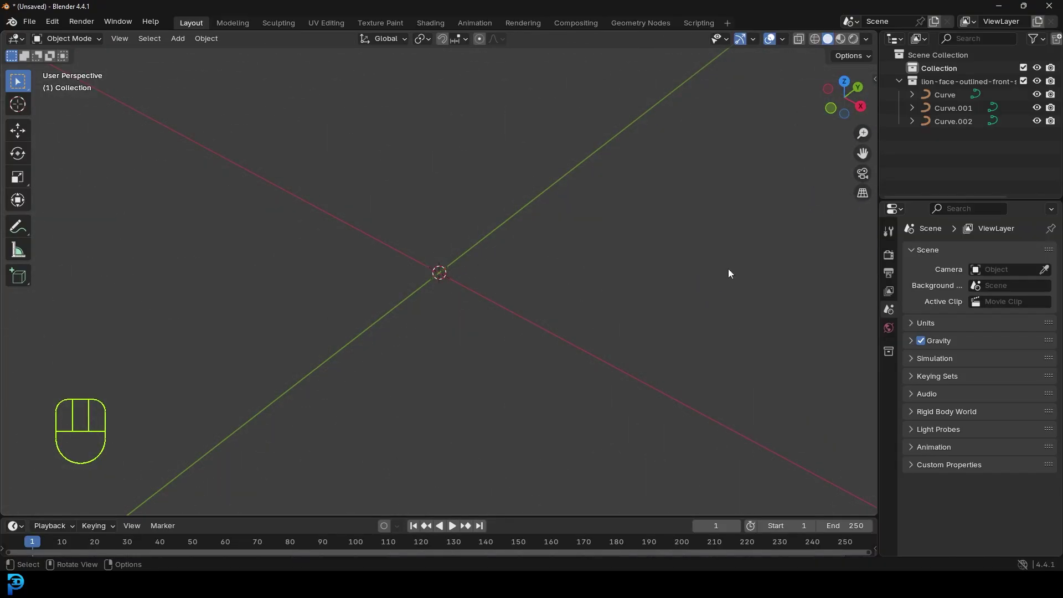
middle_drag(728, 268, 503, 229)
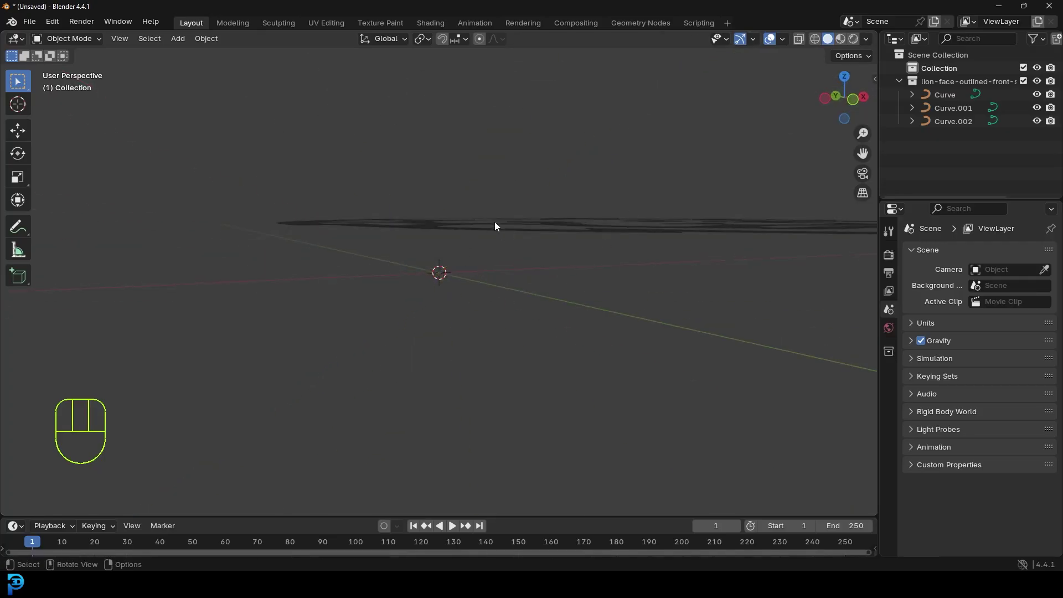
click(496, 224)
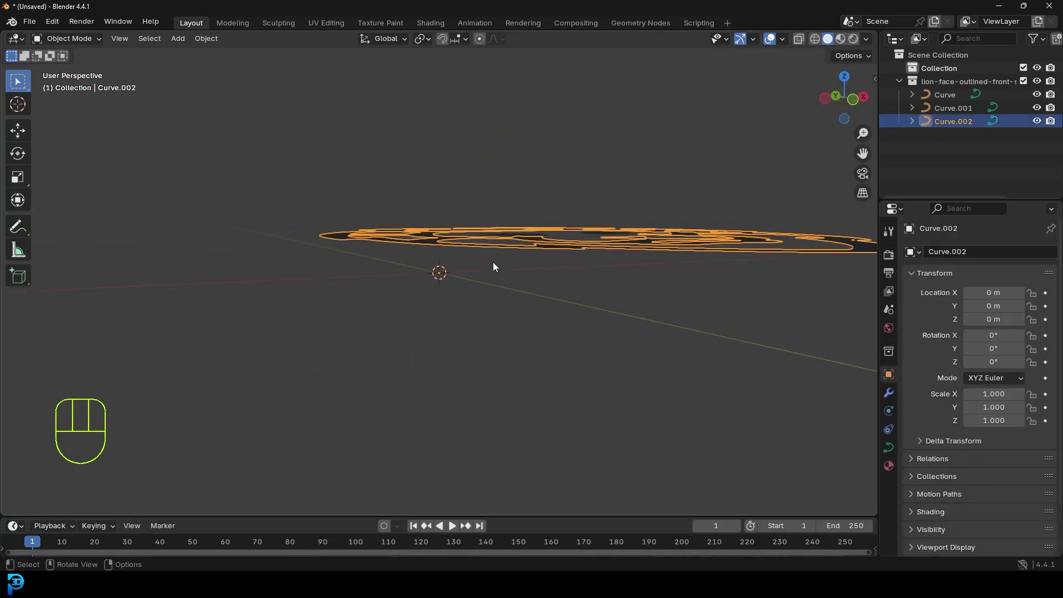
scroll(600, 200, down, 6)
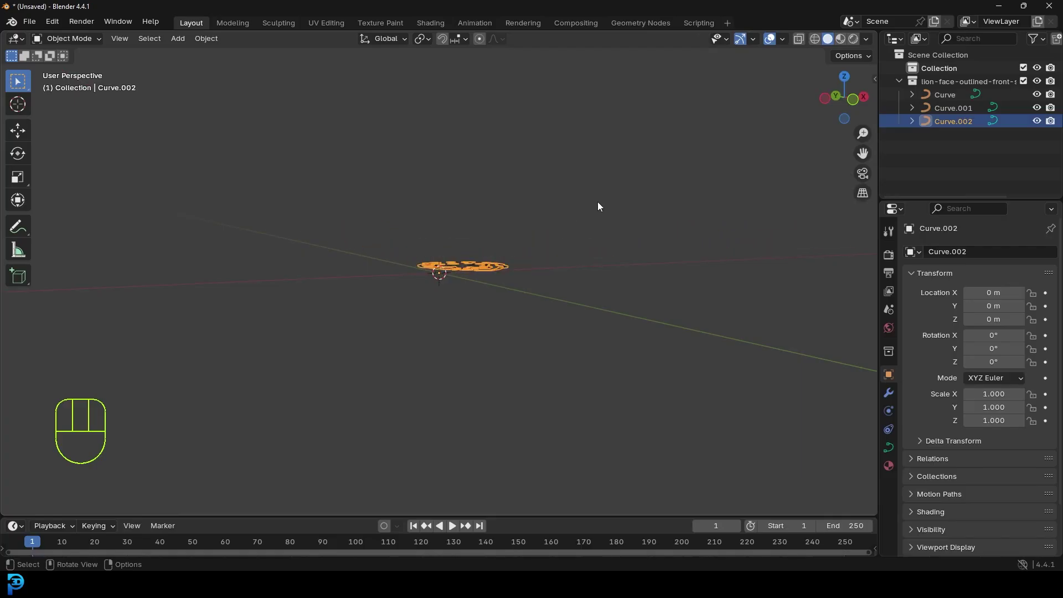
middle_drag(596, 202, 520, 232)
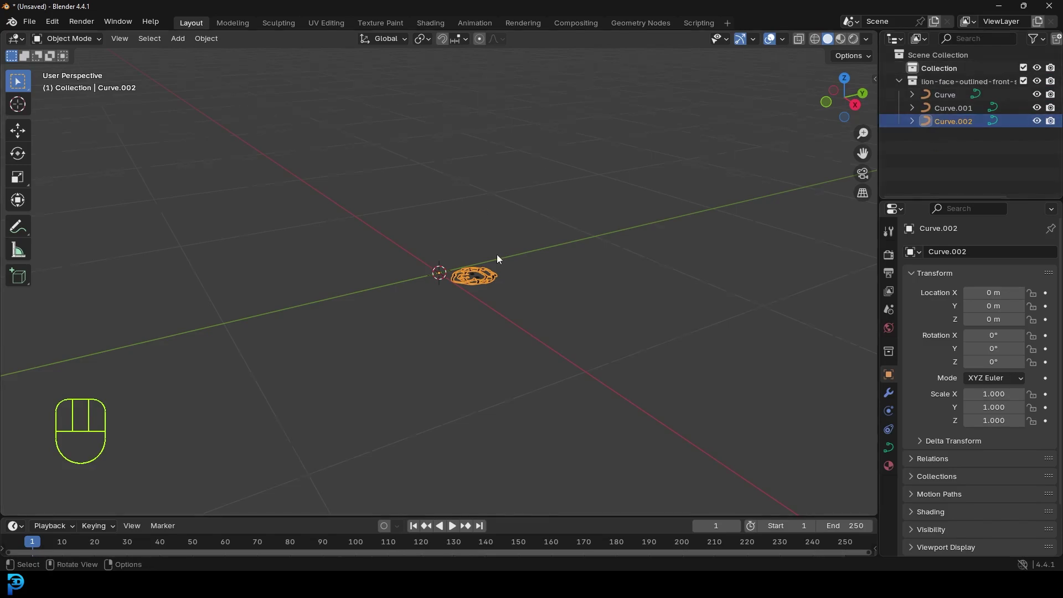
scroll(496, 254, up, 5)
middle_drag(483, 264, 461, 296)
scroll(460, 297, up, 3)
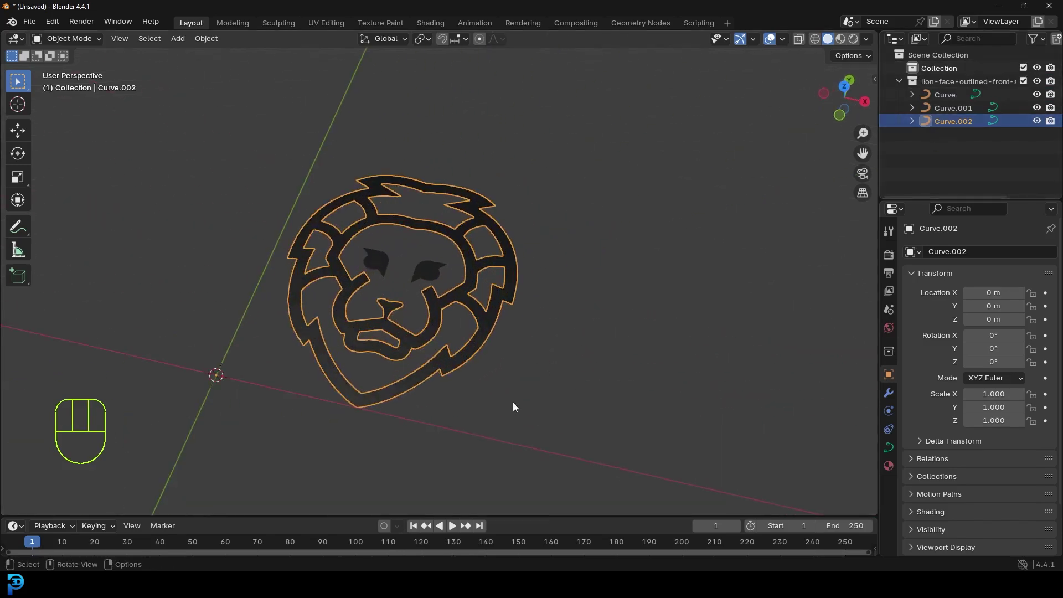
drag(545, 411, 722, 252)
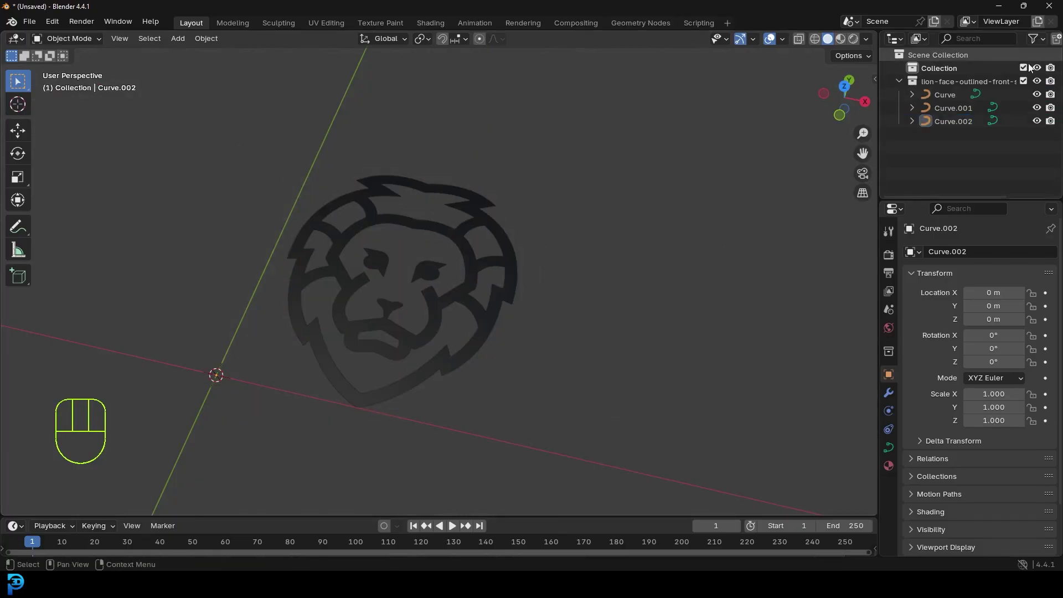
Step: Select Curve, Curve.001 and Curve.002 in the Outliner, with Curve.002 active
click(953, 95)
click(950, 108)
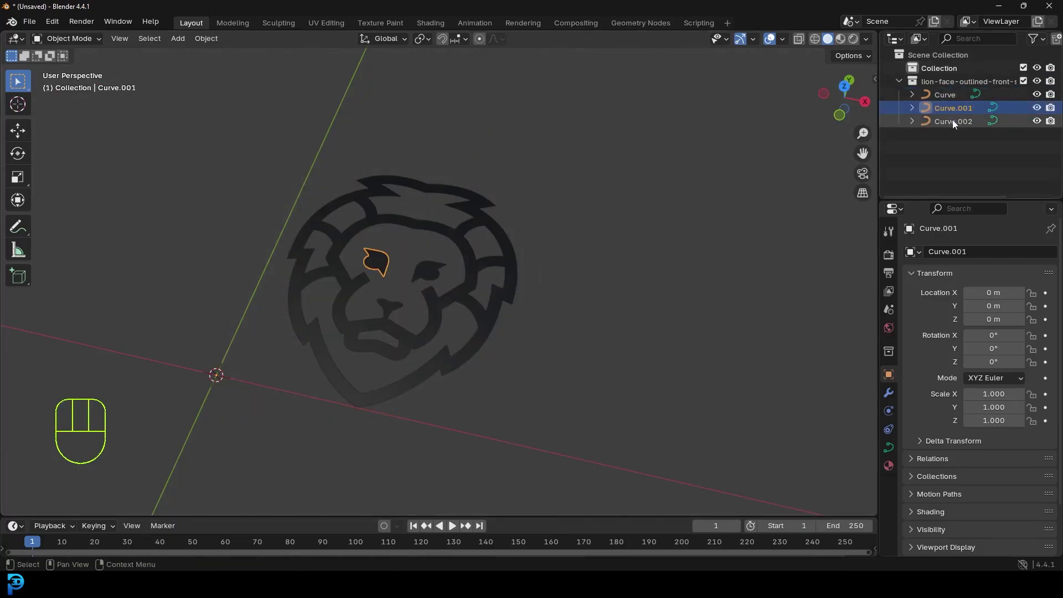
drag(948, 147, 943, 91)
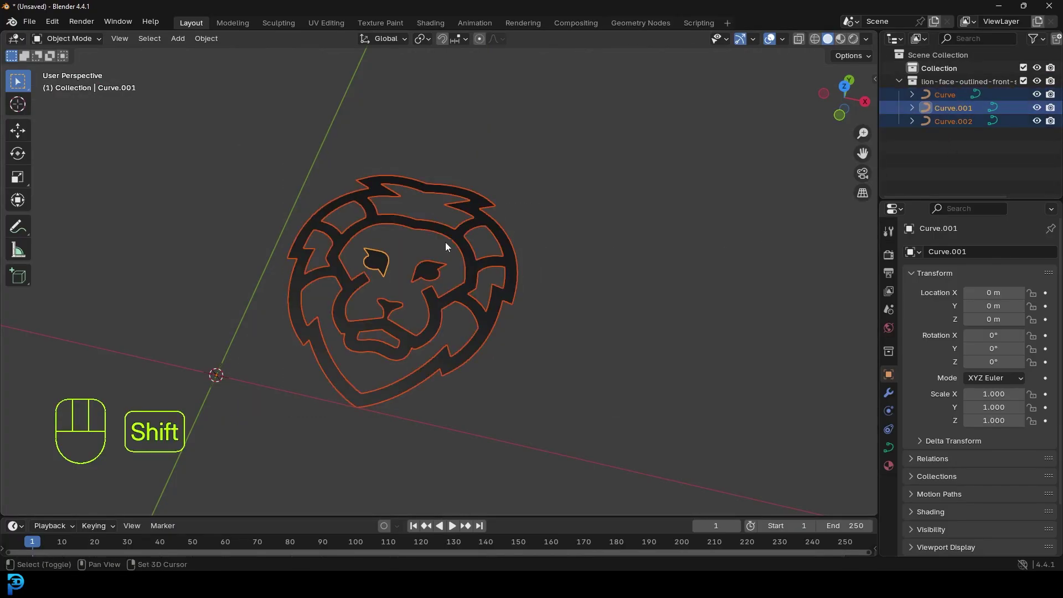
shift+click(386, 320)
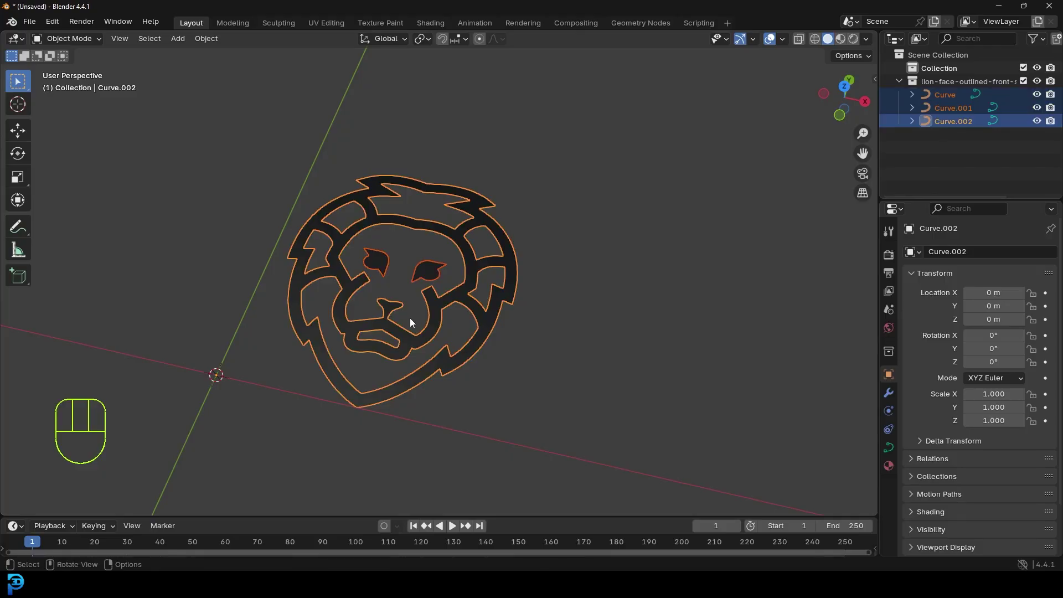
Step: Join the three pieces with Ctrl+J and view the lion straight from the top
key(ctrl+j)
key(g)
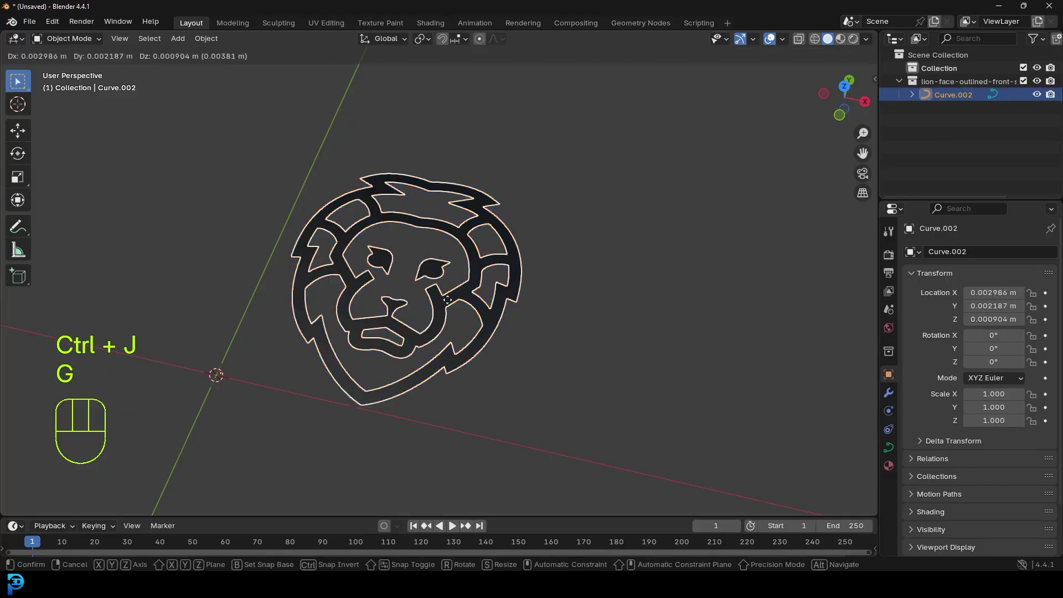
right_click(419, 211)
key(KP_7)
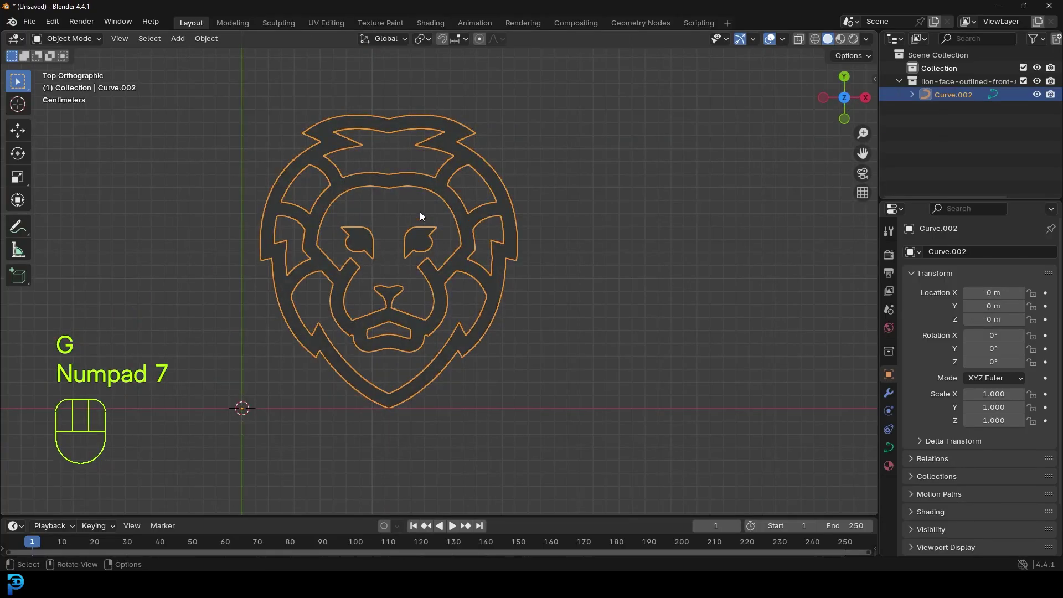
shift+middle_drag(420, 211, 510, 177)
scroll(382, 338, up, 3)
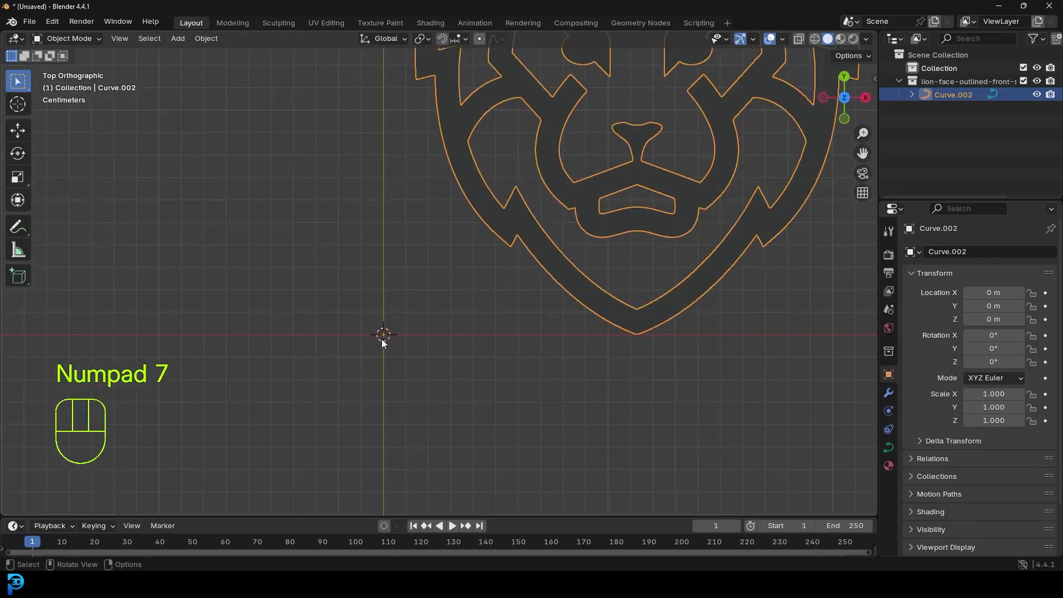
shift+middle_drag(653, 142, 588, 249)
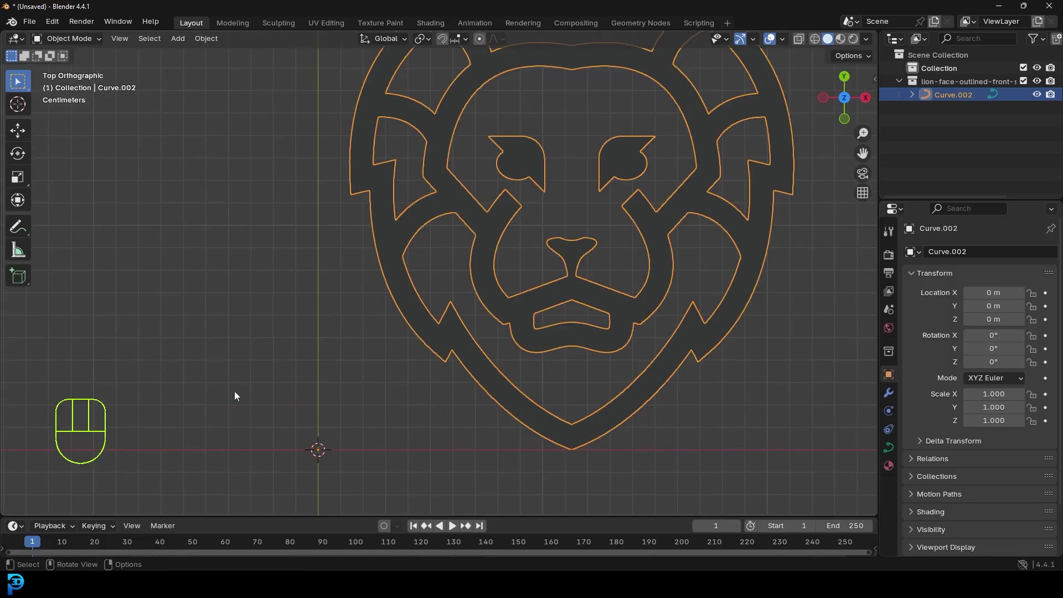
scroll(467, 175, down, 3)
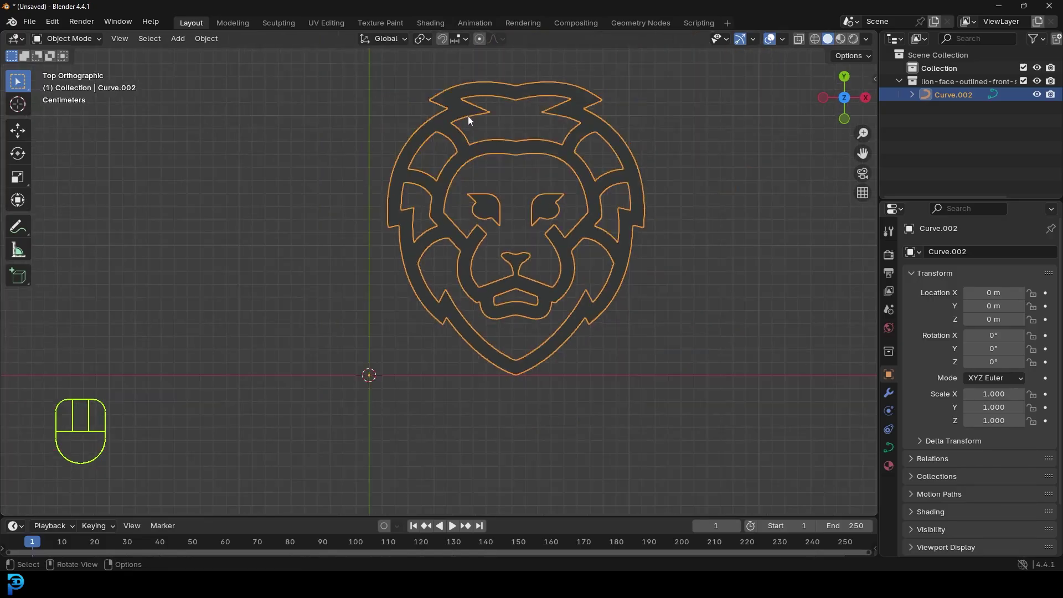
Step: Move all of the lion's control points onto the scene origin in Edit Mode
key(Tab)
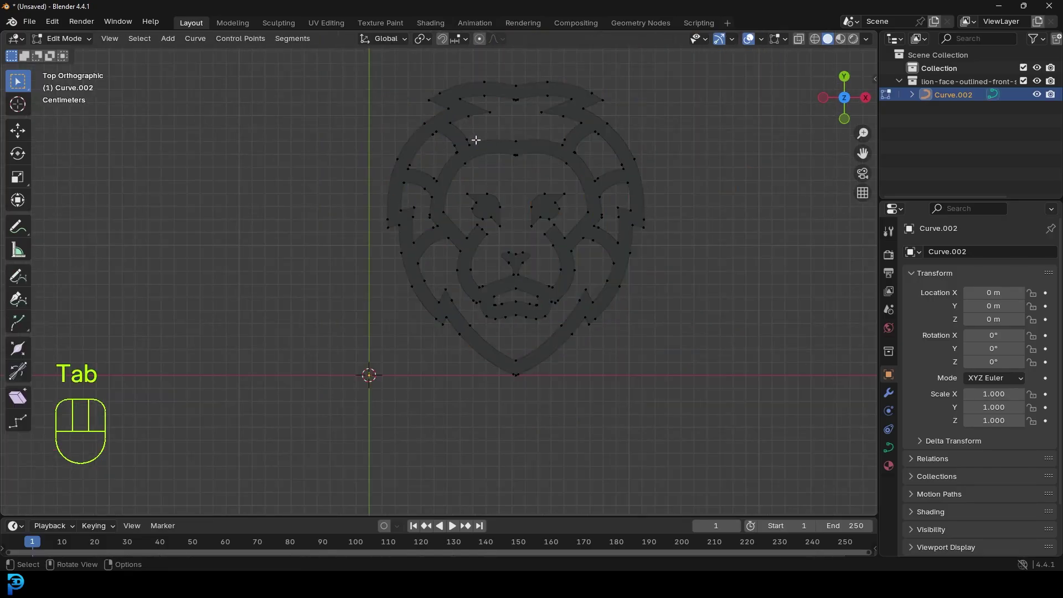
scroll(510, 173, down, 2)
key(a)
scroll(591, 183, up, 3)
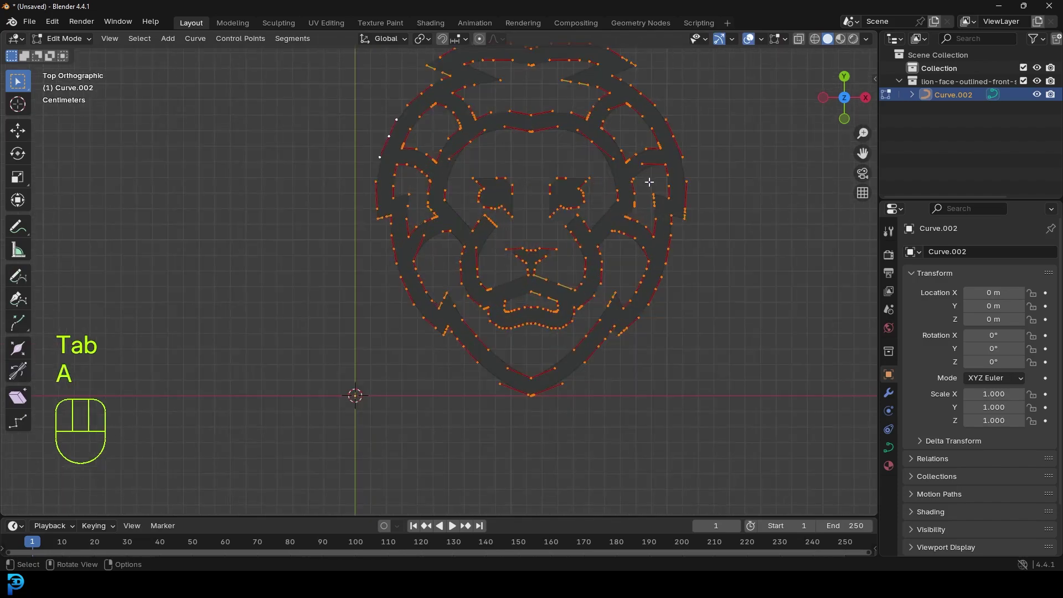
key(g)
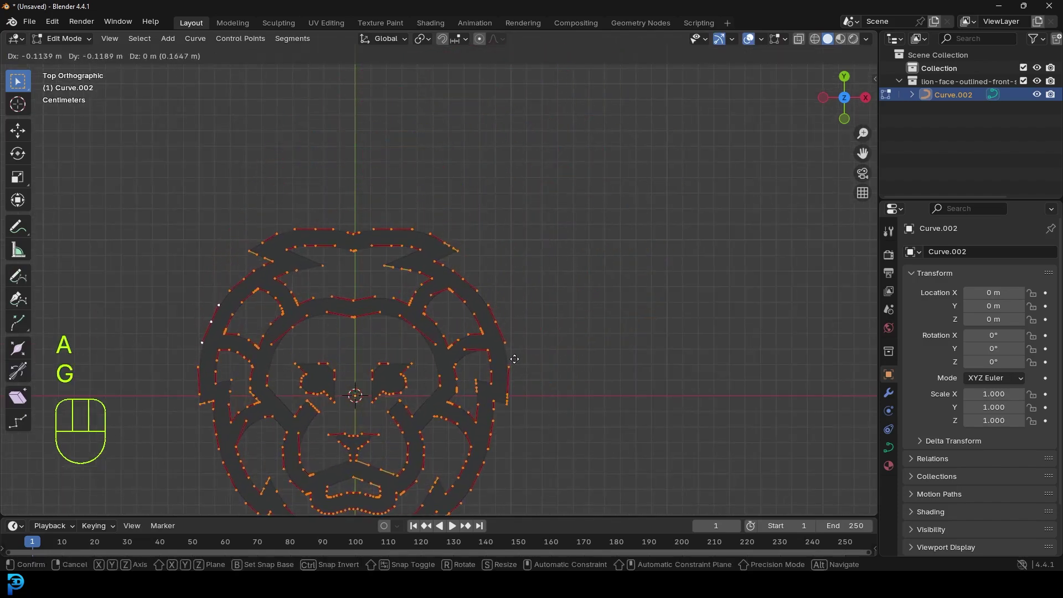
key(shift)
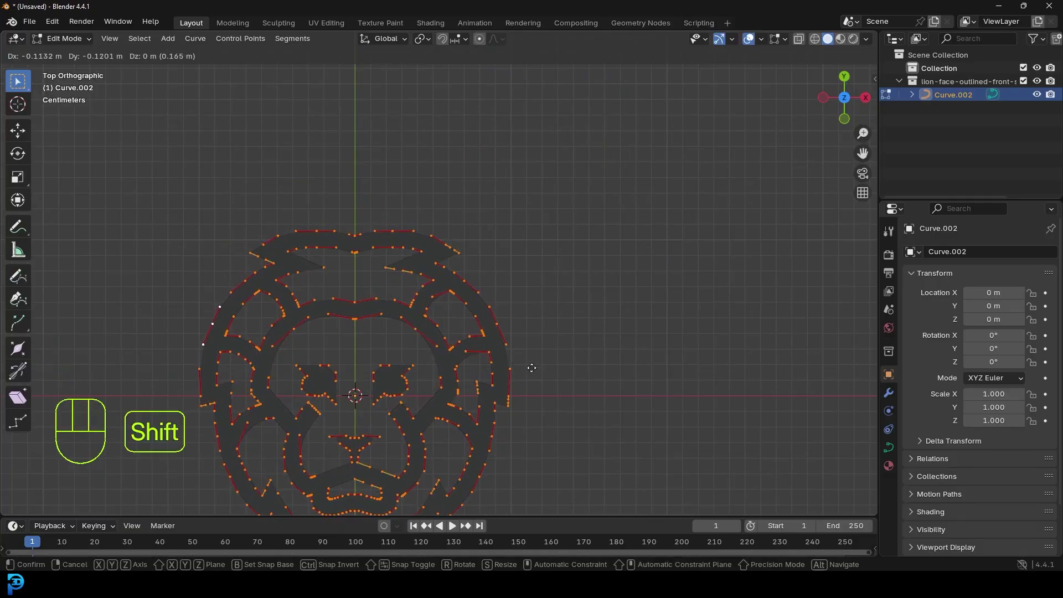
click(530, 367)
scroll(519, 327, down, 5)
middle_drag(519, 326, 480, 268)
key(Tab)
scroll(470, 274, down, 5)
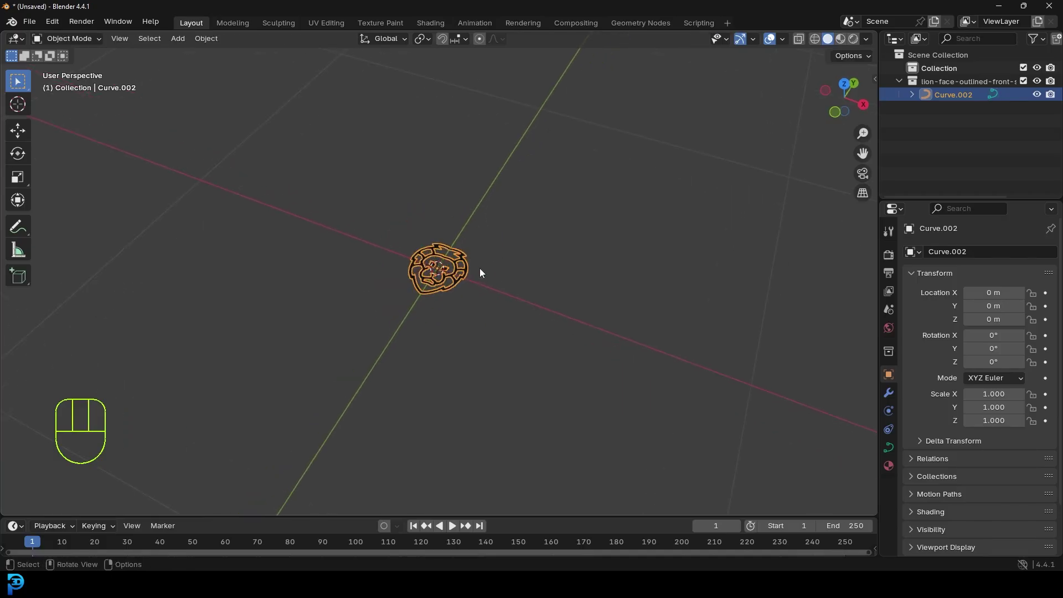
Step: Add a mesh Circle at the origin as a size reference and reselect the lion
key(shift+a)
mouse_move(427, 284)
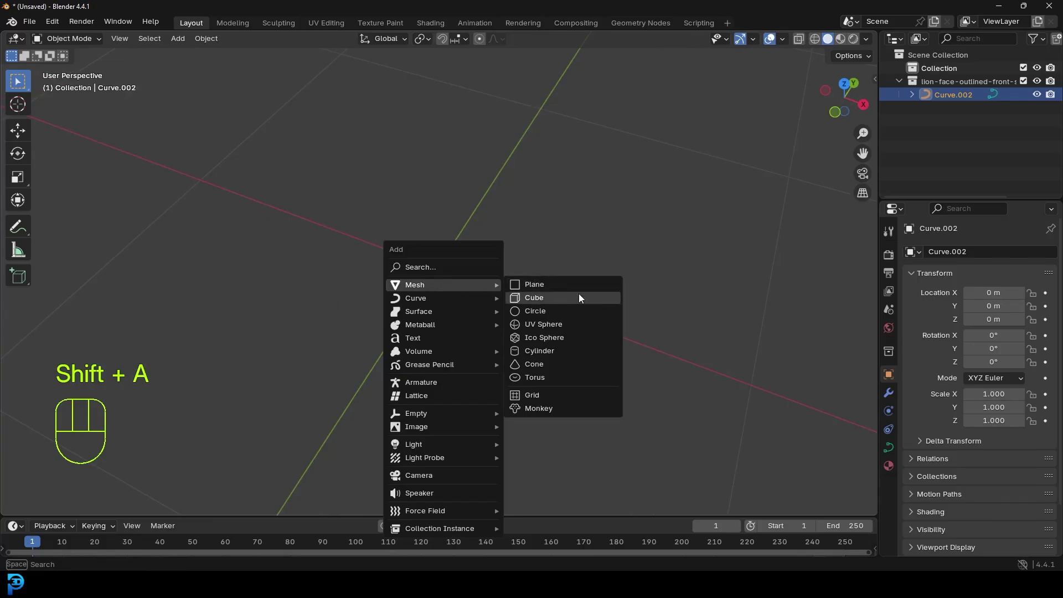
click(540, 311)
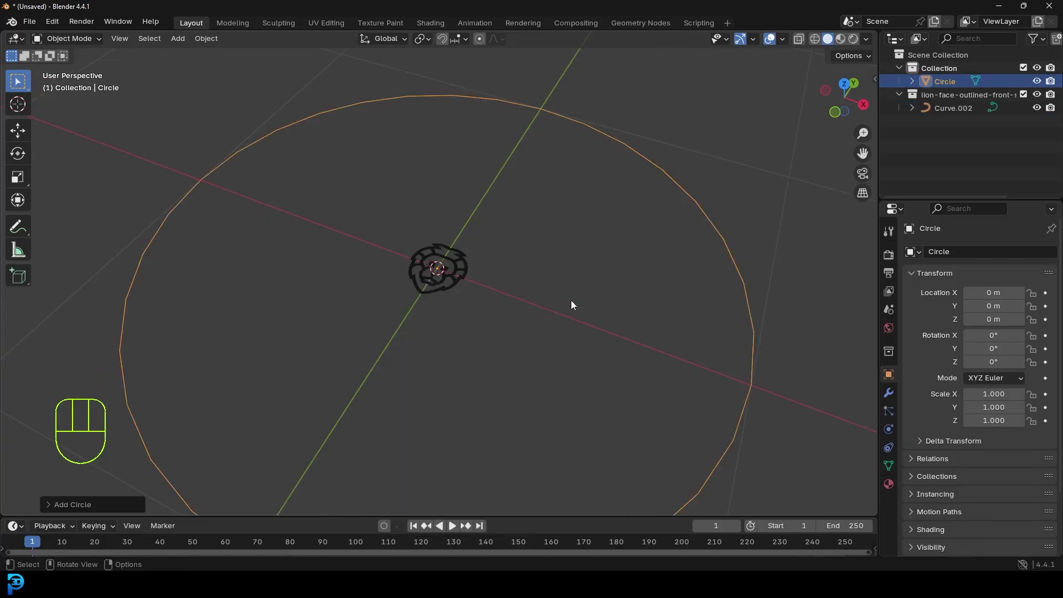
click(454, 279)
scroll(451, 294, down, 6)
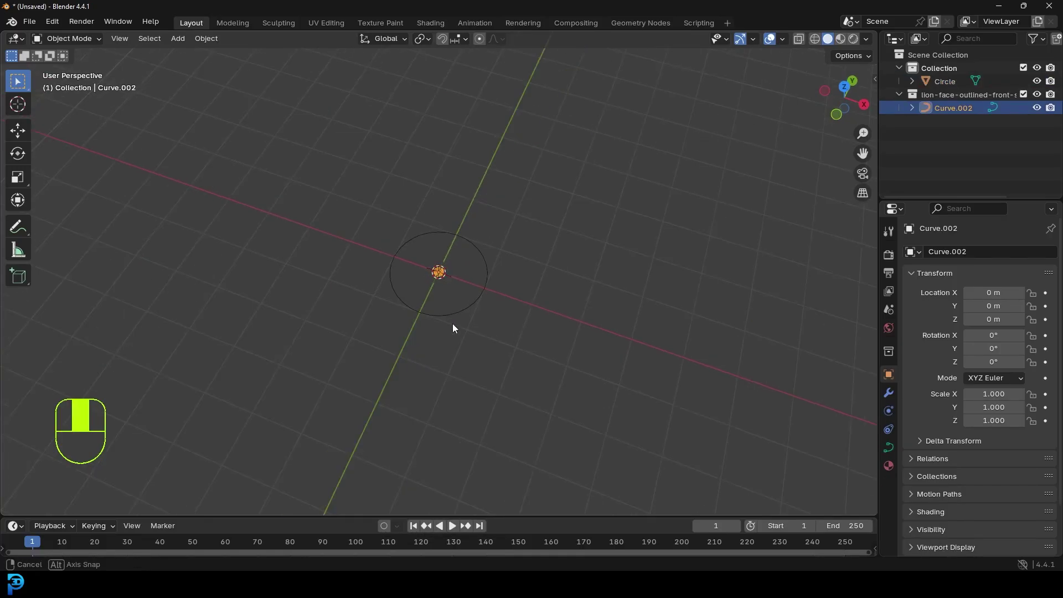
middle_drag(452, 325, 498, 308)
scroll(512, 309, up, 6)
key(s)
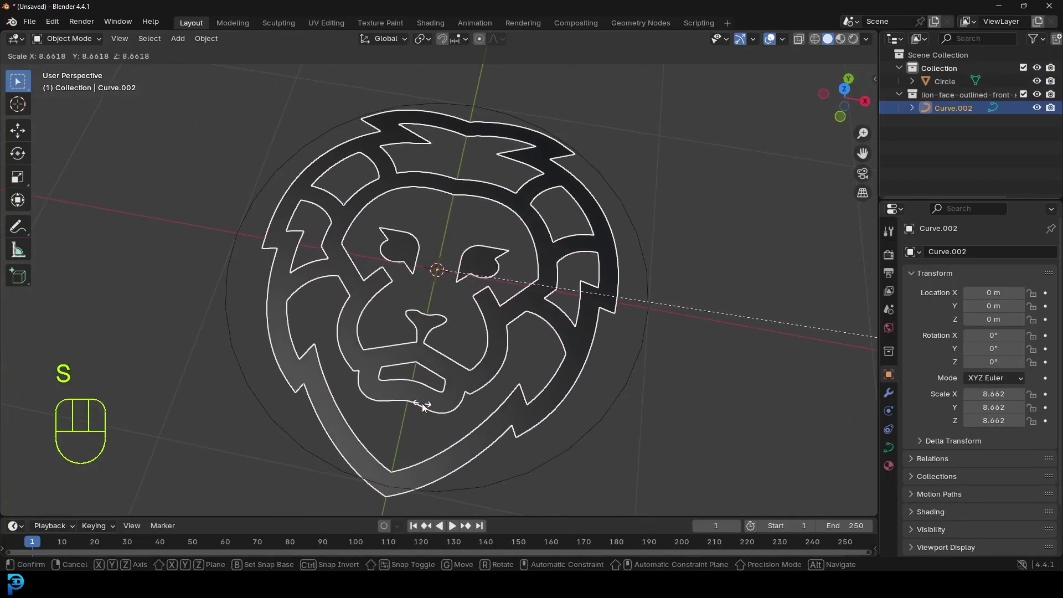
Step: Scale Curve.002 to 8.662, delete the Circle mesh, and reselect the lion
click(423, 406)
middle_drag(423, 374, 523, 352)
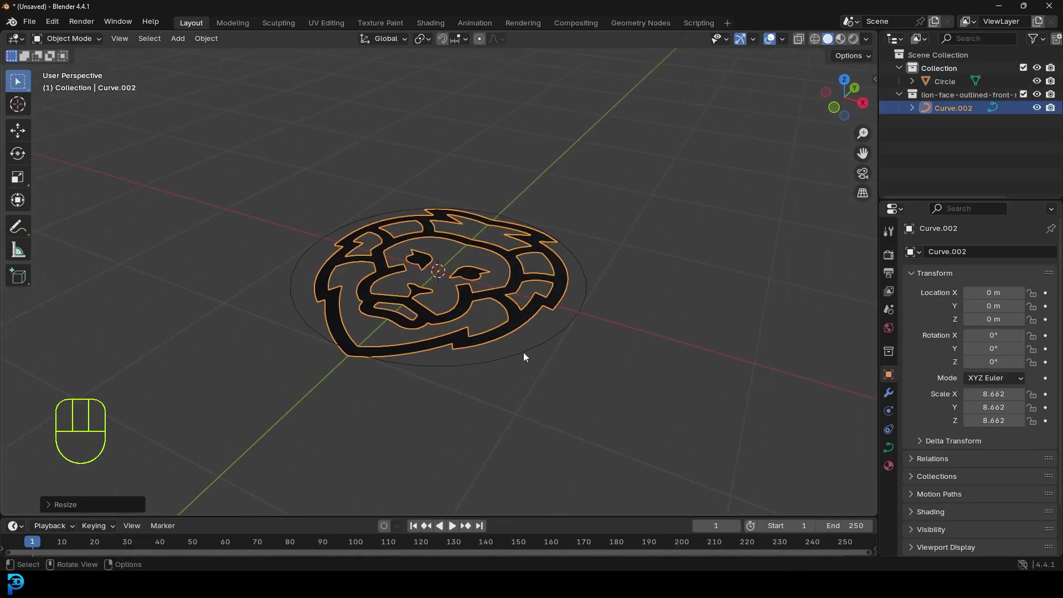
click(543, 347)
key(x)
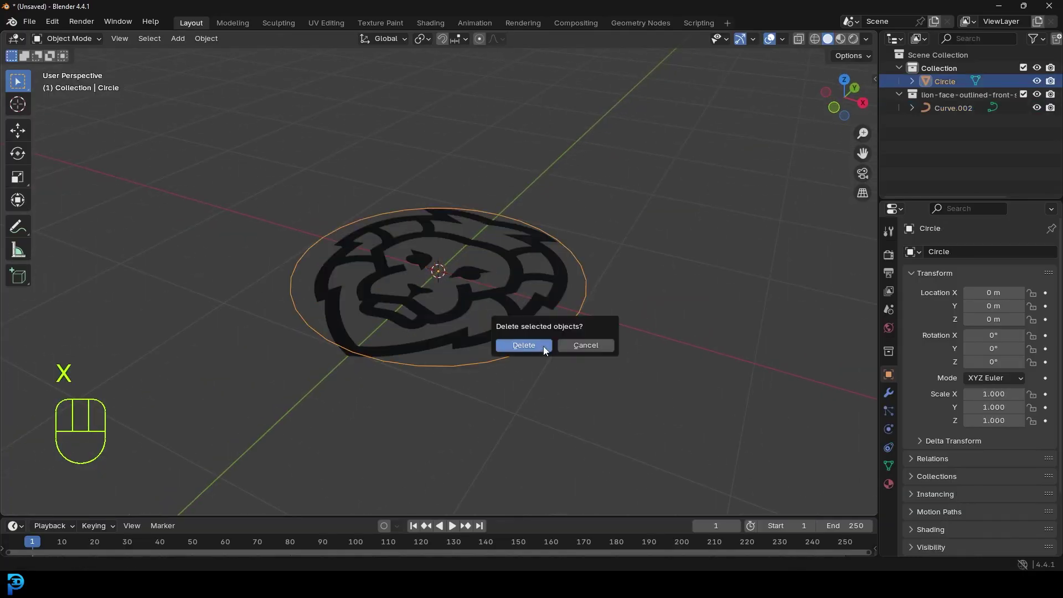
click(506, 344)
middle_drag(438, 271, 354, 257)
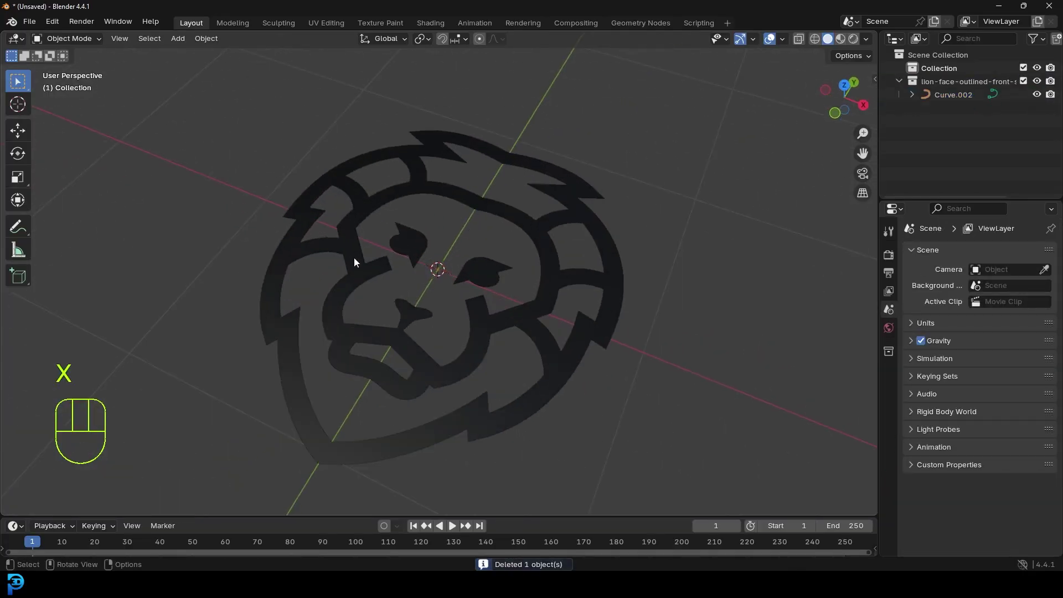
click(496, 206)
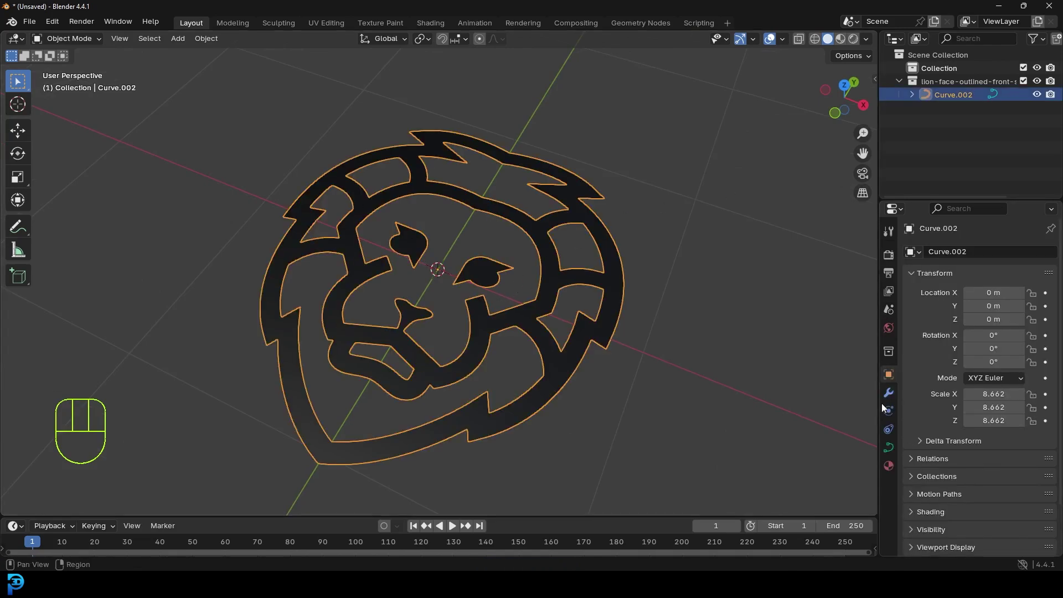
Step: Remove the SVGMat material slot from Curve.002 in Material Properties
click(893, 469)
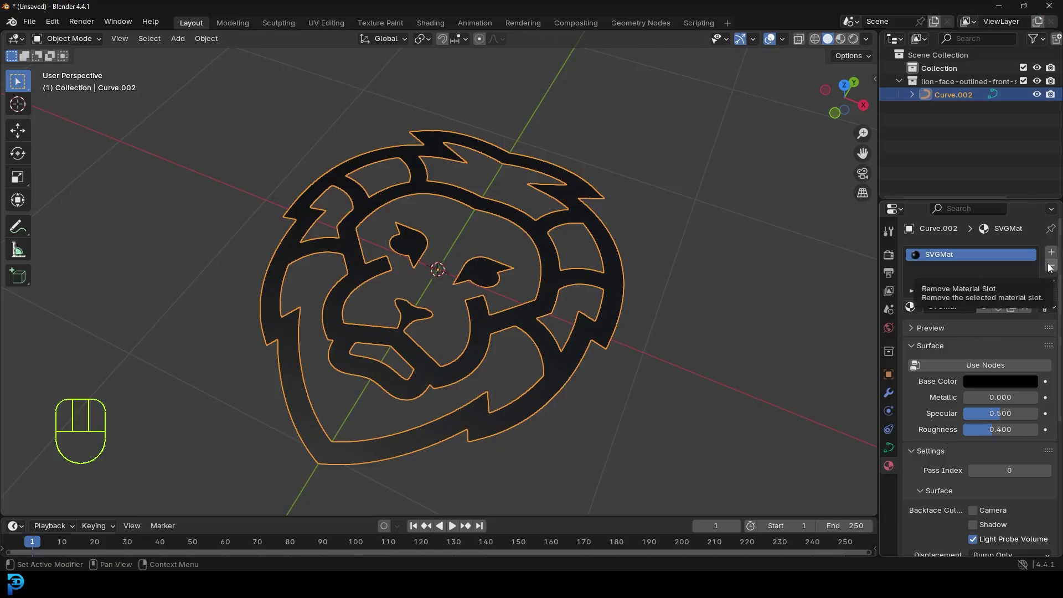
click(1050, 265)
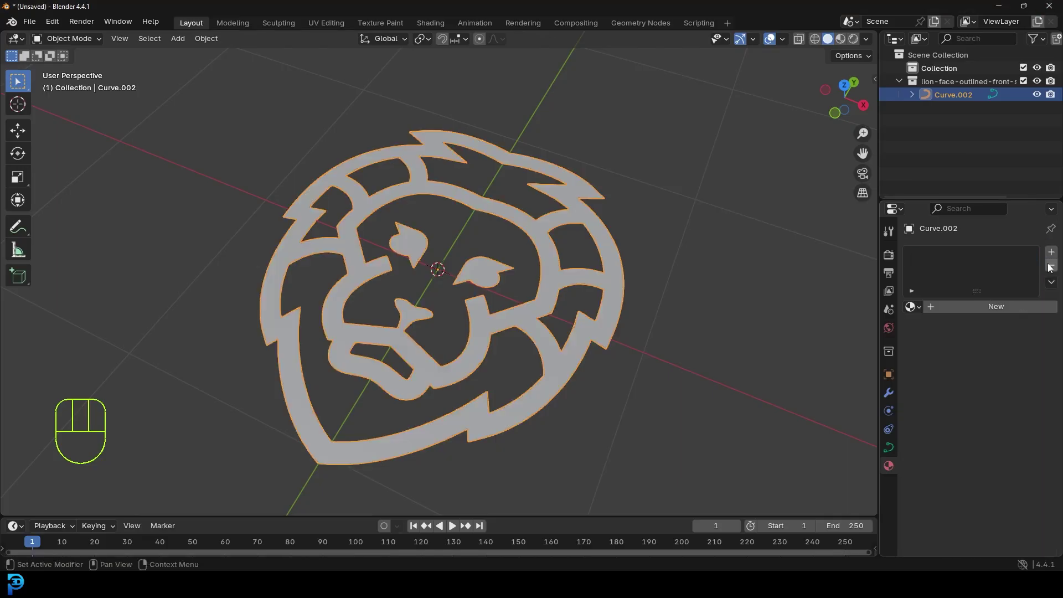
click(891, 450)
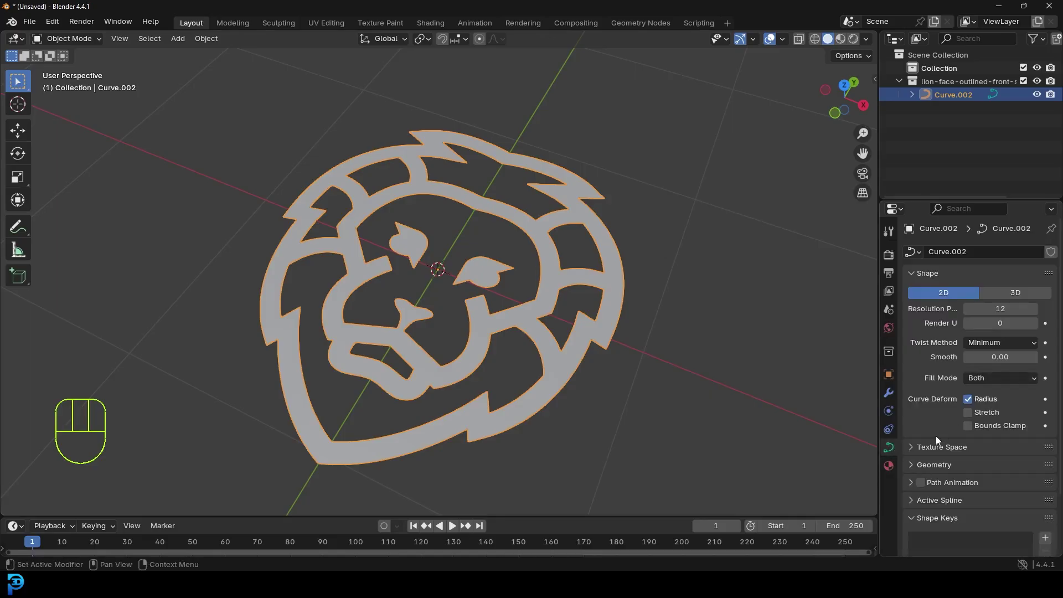
Step: Set Curve.002's Geometry Extrude to 0.01 m and Bevel Depth to 0.001 m
click(914, 467)
scroll(915, 465, down, 5)
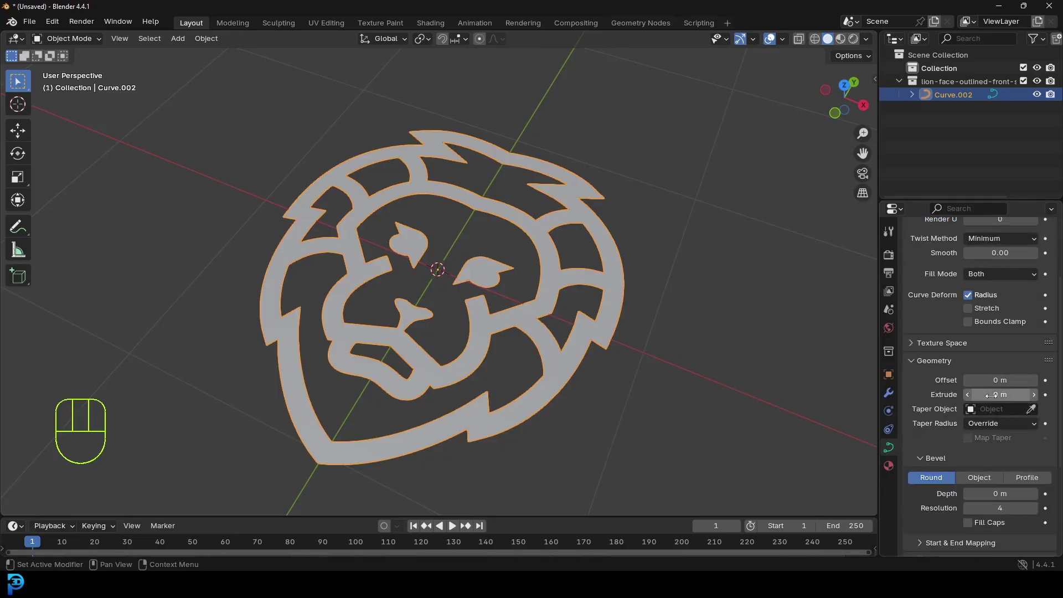
mouse_move(990, 395)
mouse_down()
mouse_move(1015, 394)
mouse_move(992, 395)
mouse_up()
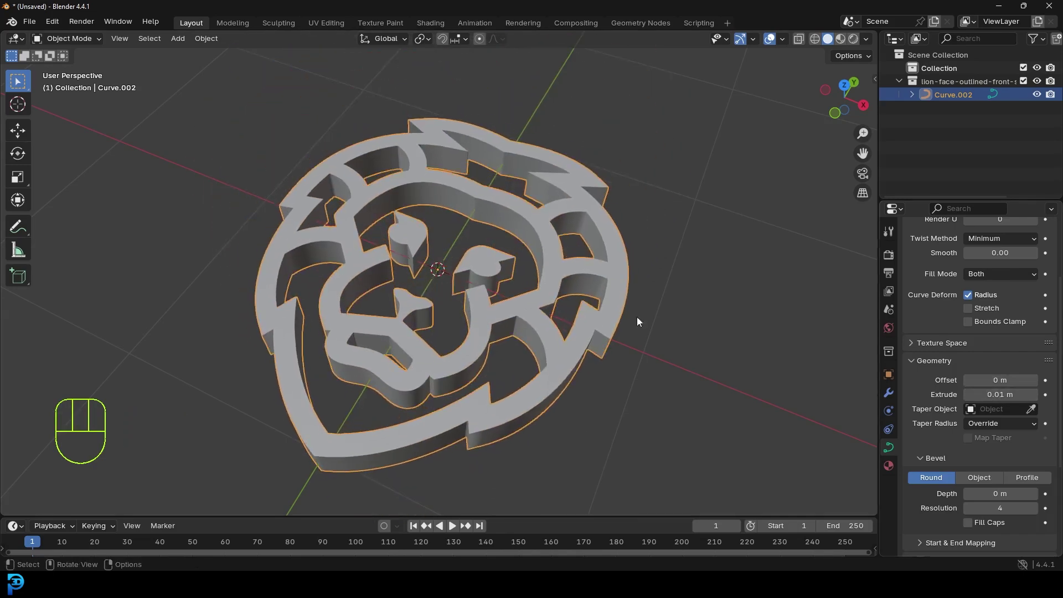
middle_drag(636, 321, 381, 312)
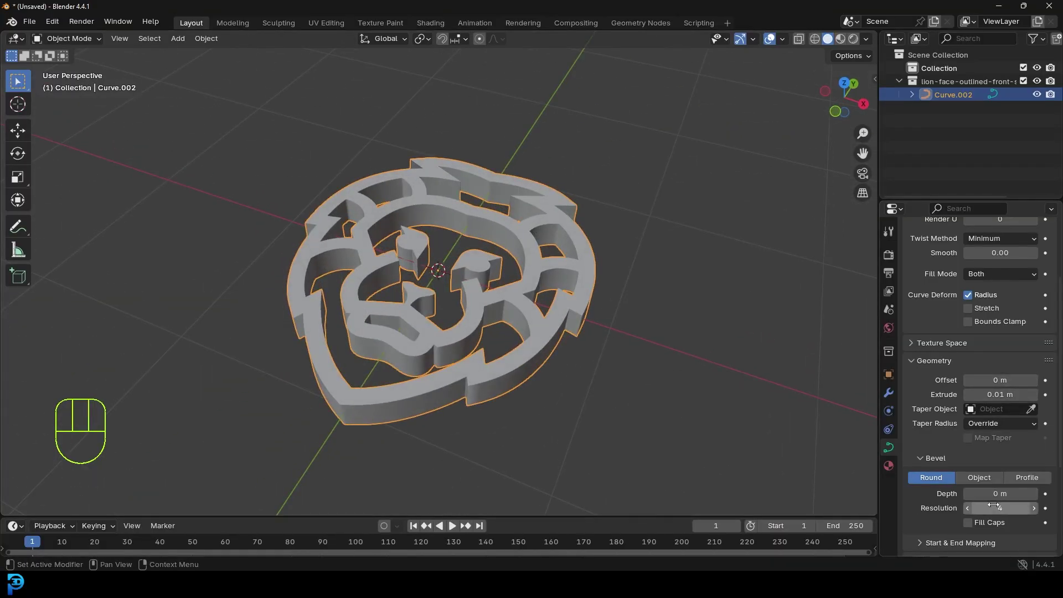
scroll(852, 476, up, 2)
scroll(983, 482, down, 2)
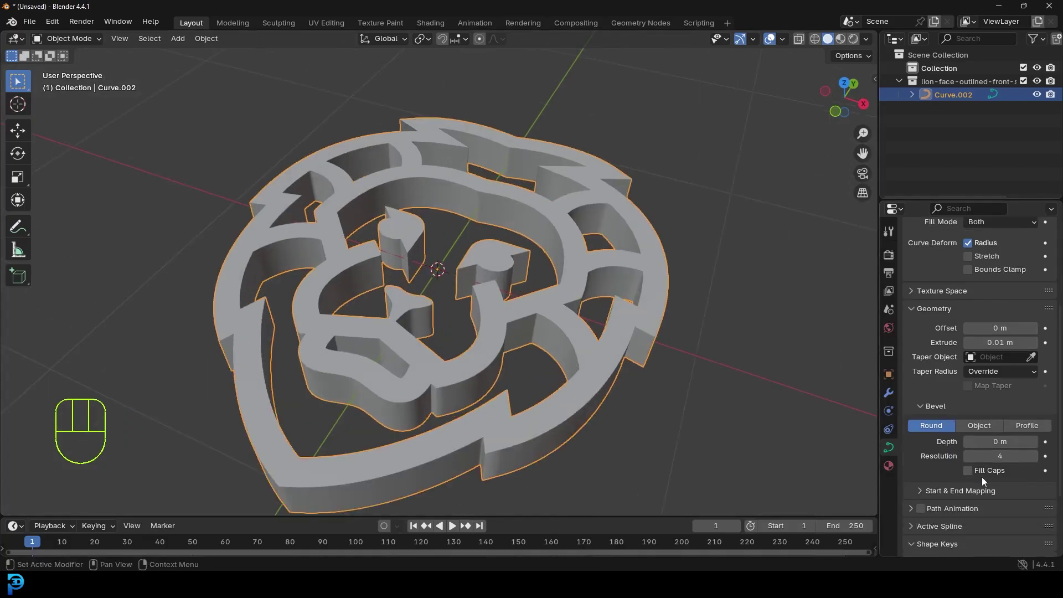
mouse_move(1000, 441)
shift+mouse_down()
mouse_move(1024, 441)
mouse_move(1003, 441)
shift+mouse_up()
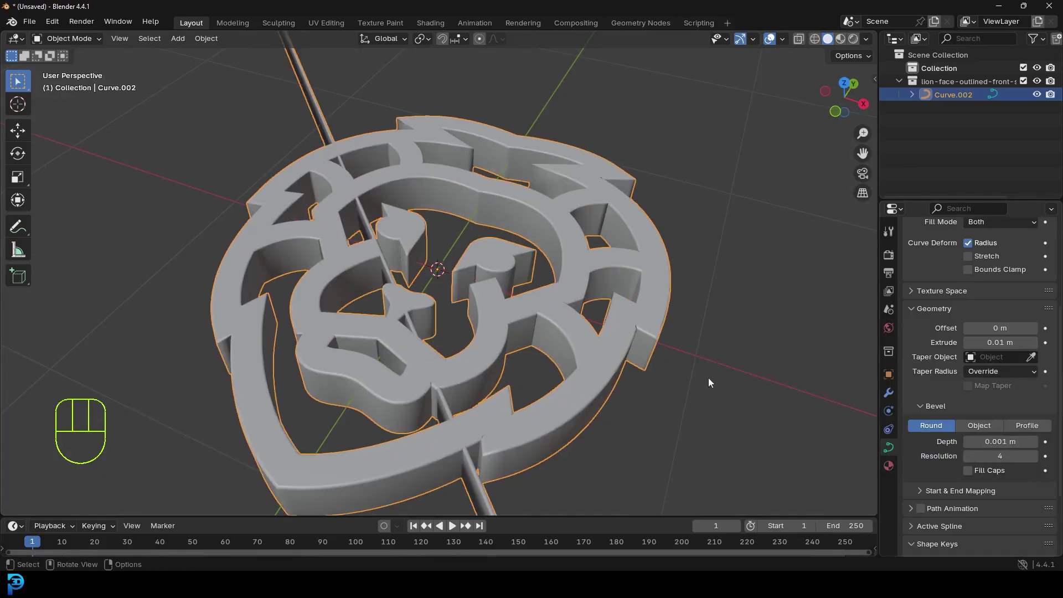
middle_drag(707, 380, 528, 354)
middle_drag(231, 355, 622, 395)
scroll(562, 386, down, 5)
Step: In top view, enable Proportional Editing and move the first stray control point of the lion outline
key(KP_7)
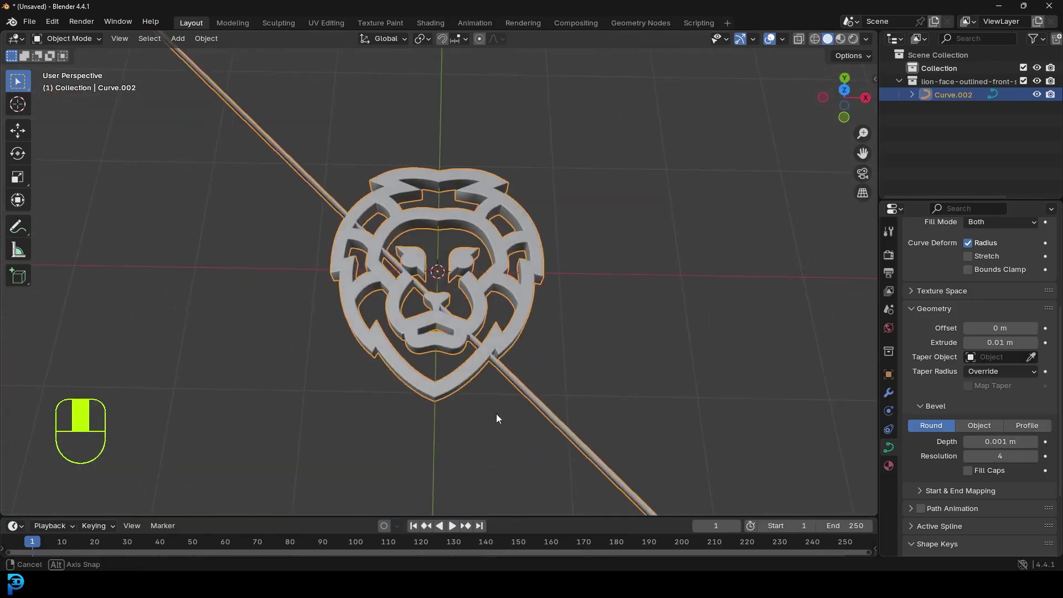
key(Tab)
scroll(469, 295, up, 4)
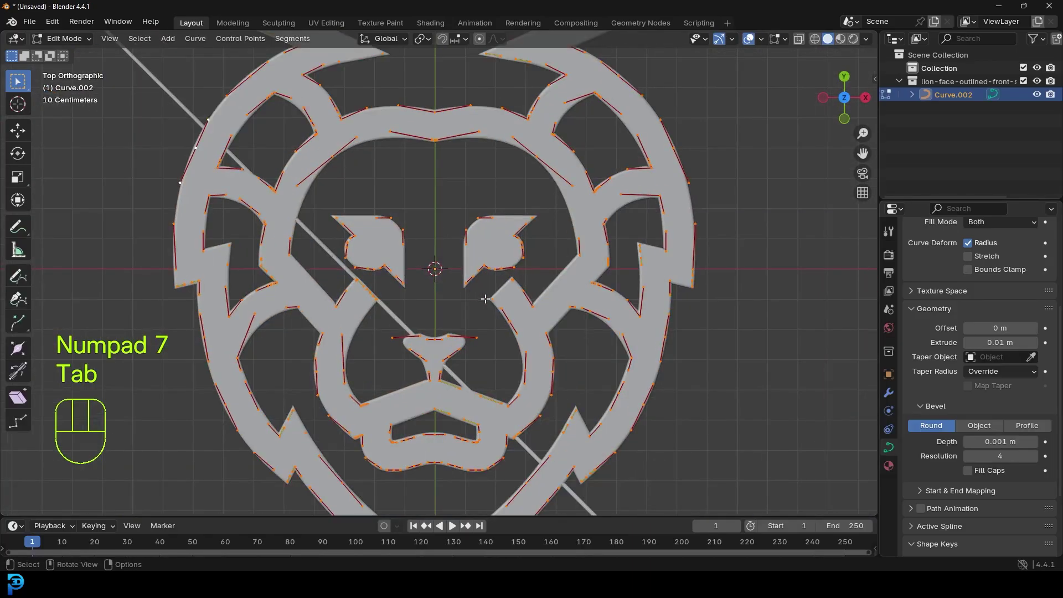
click(495, 300)
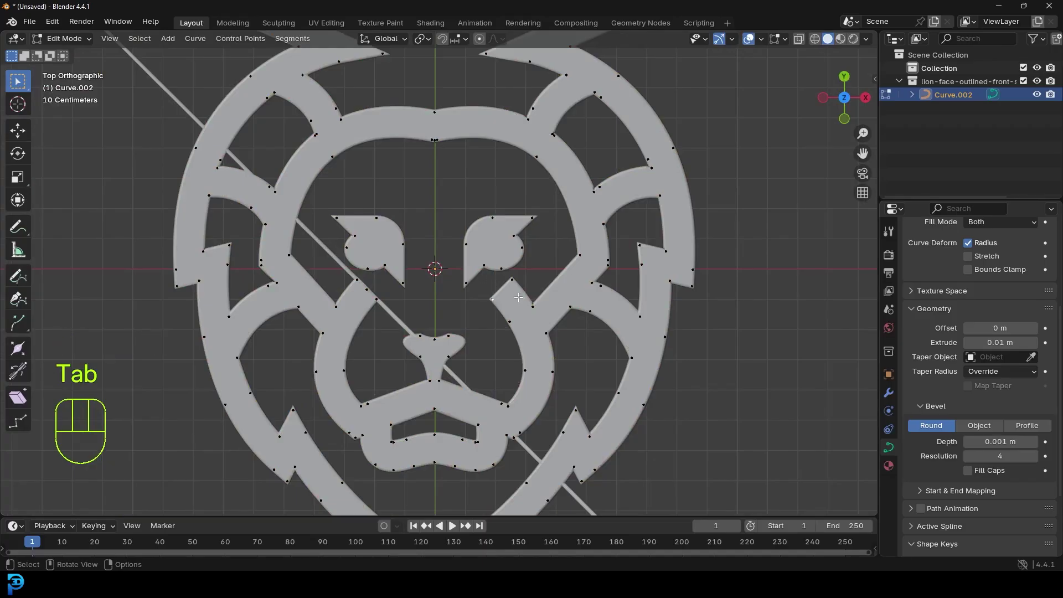
click(480, 39)
key(g)
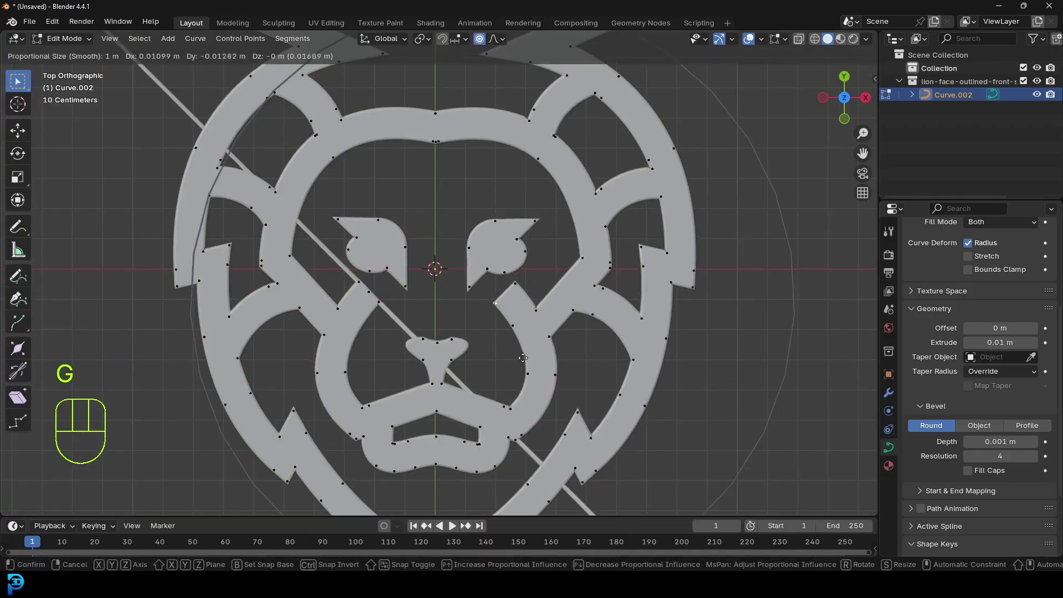
click(522, 339)
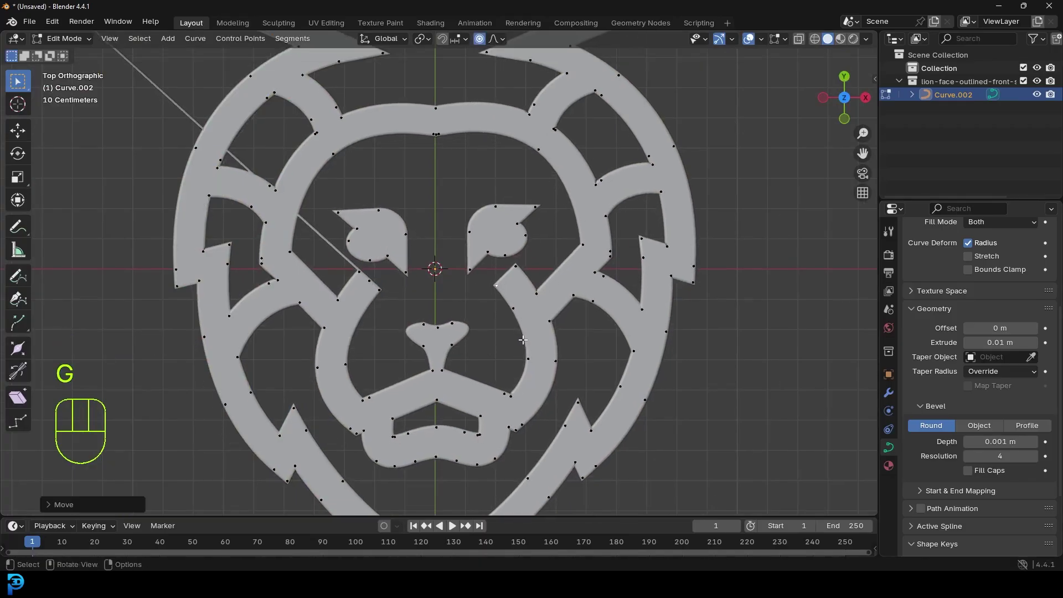
Step: Reposition a second outline control point after reviewing the proportional falloff options
click(275, 186)
key(g)
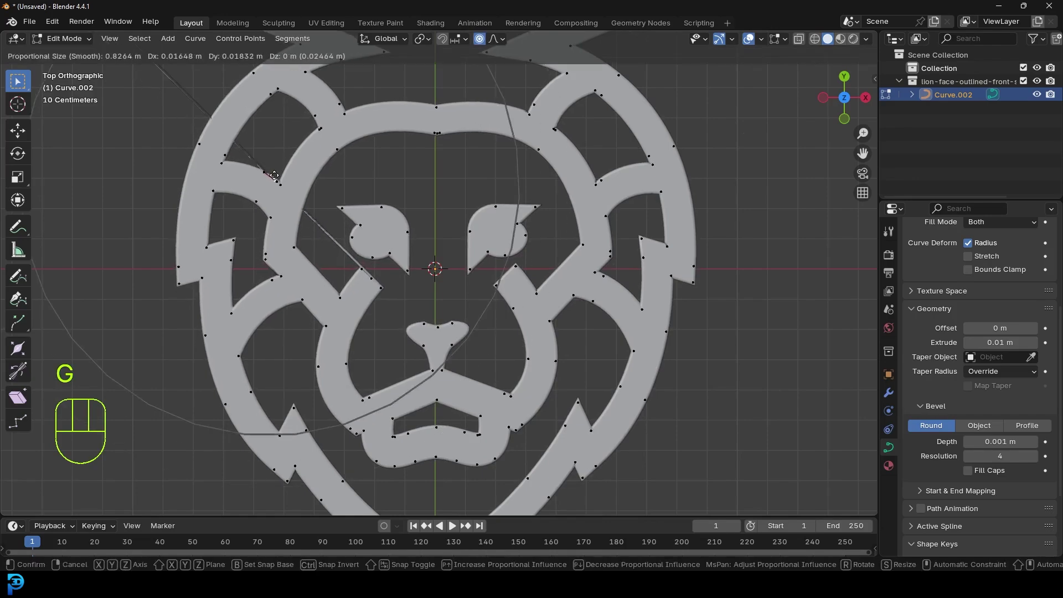
scroll(277, 178, down, 4)
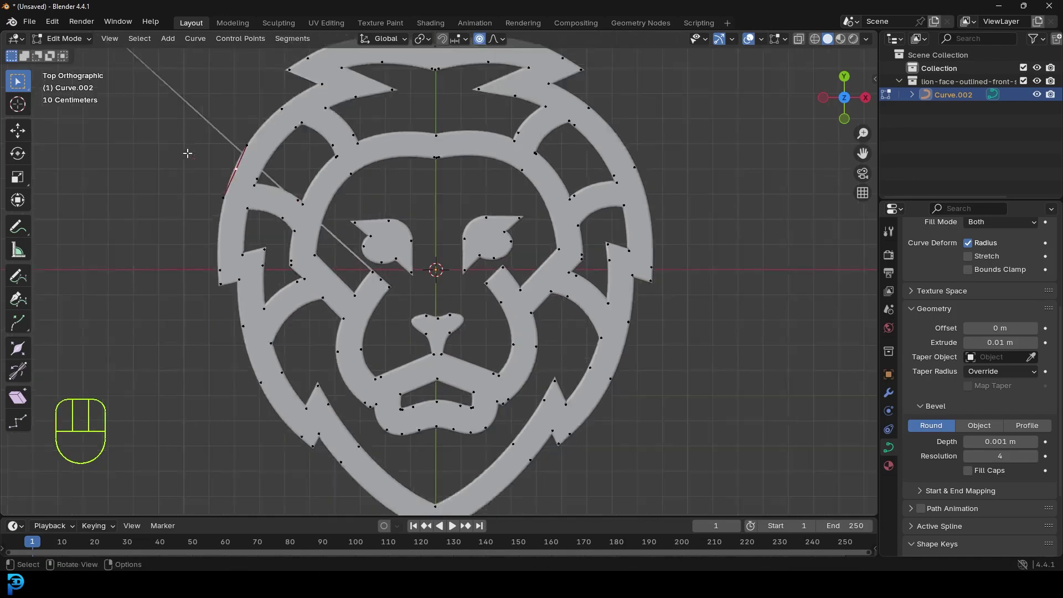
scroll(235, 184, up, 4)
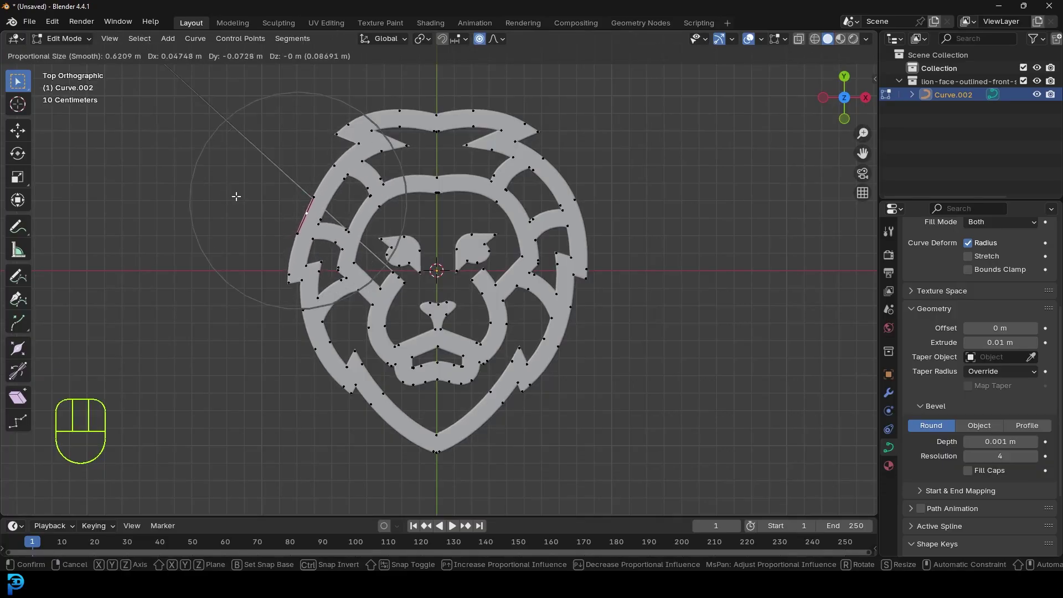
right_click(238, 199)
scroll(383, 273, up, 2)
key(g)
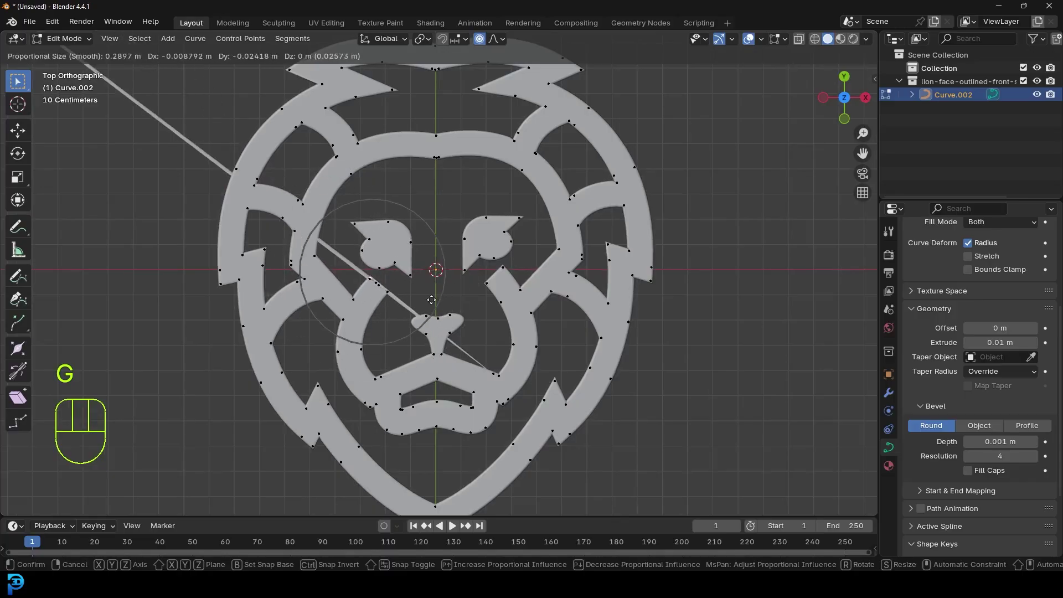
right_click(486, 62)
click(497, 38)
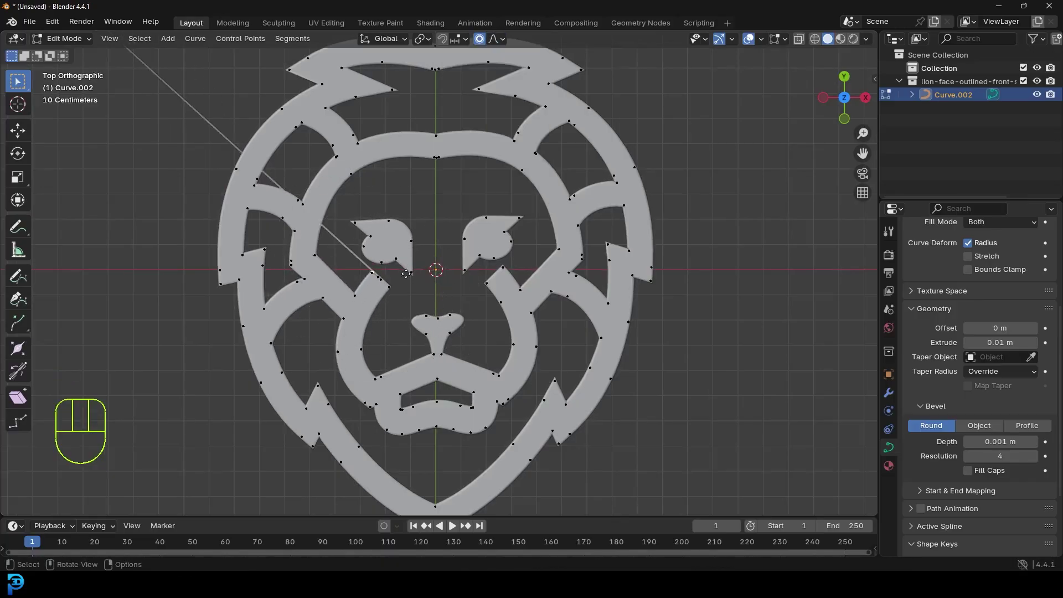
key(g)
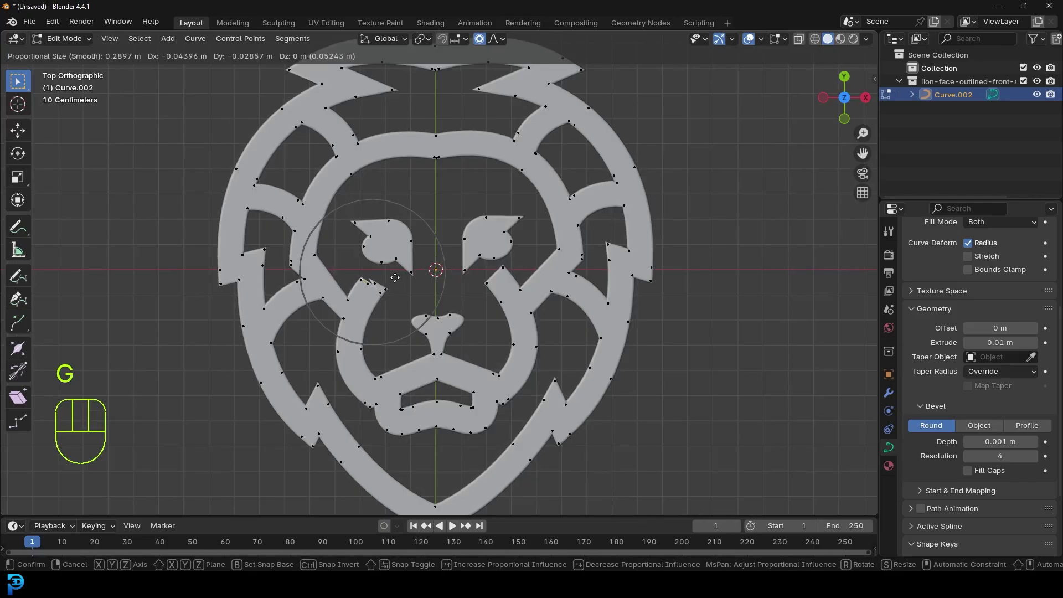
click(395, 276)
Step: Zoom into the left cheek and move the cheek control point into place
scroll(366, 301, up, 3)
shift+middle_drag(365, 301, 380, 297)
scroll(320, 303, up, 4)
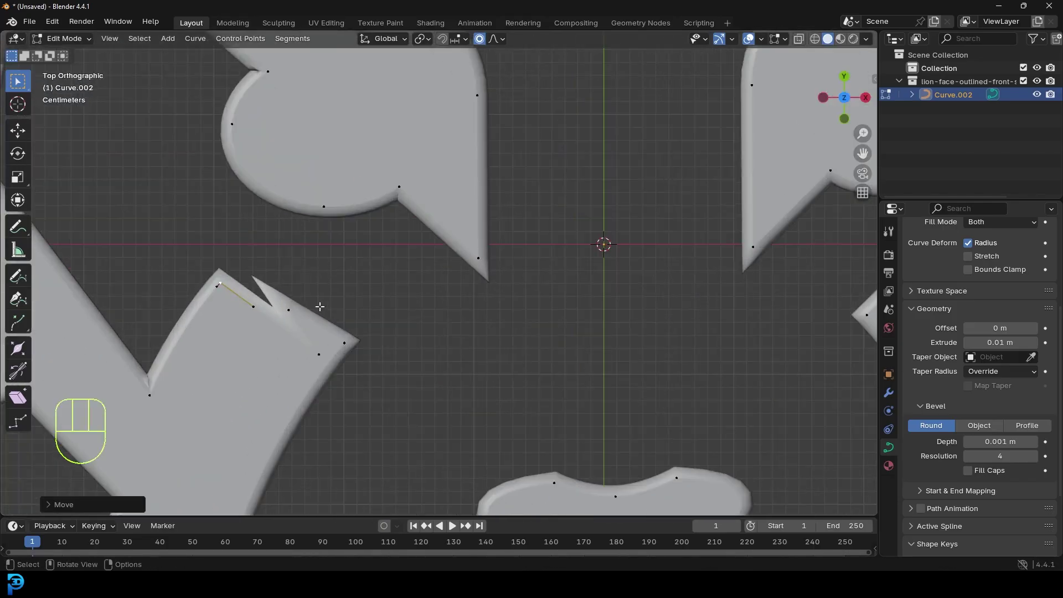
key(g)
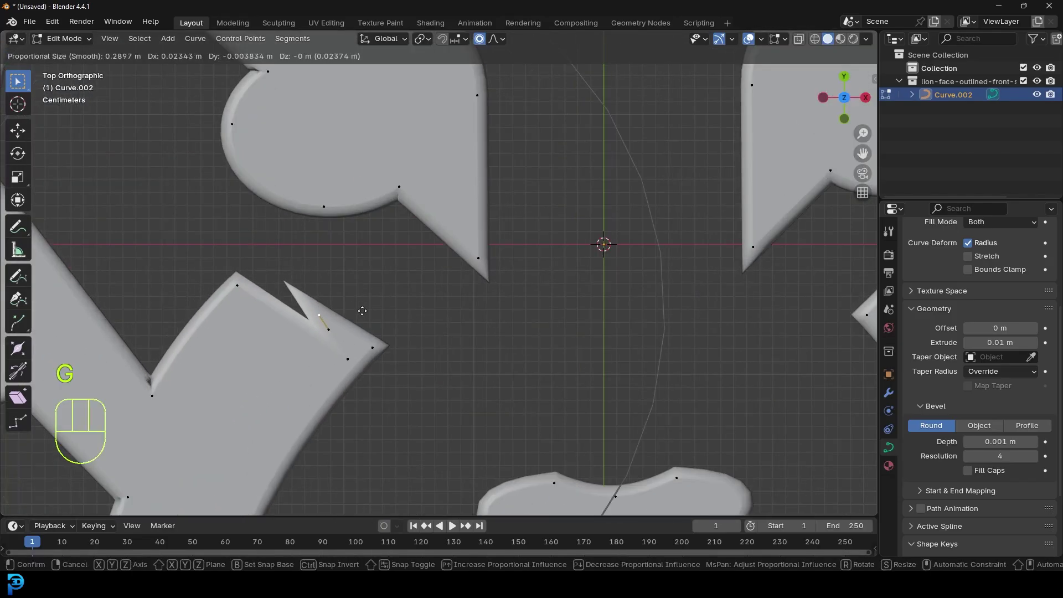
scroll(379, 304, up, 3)
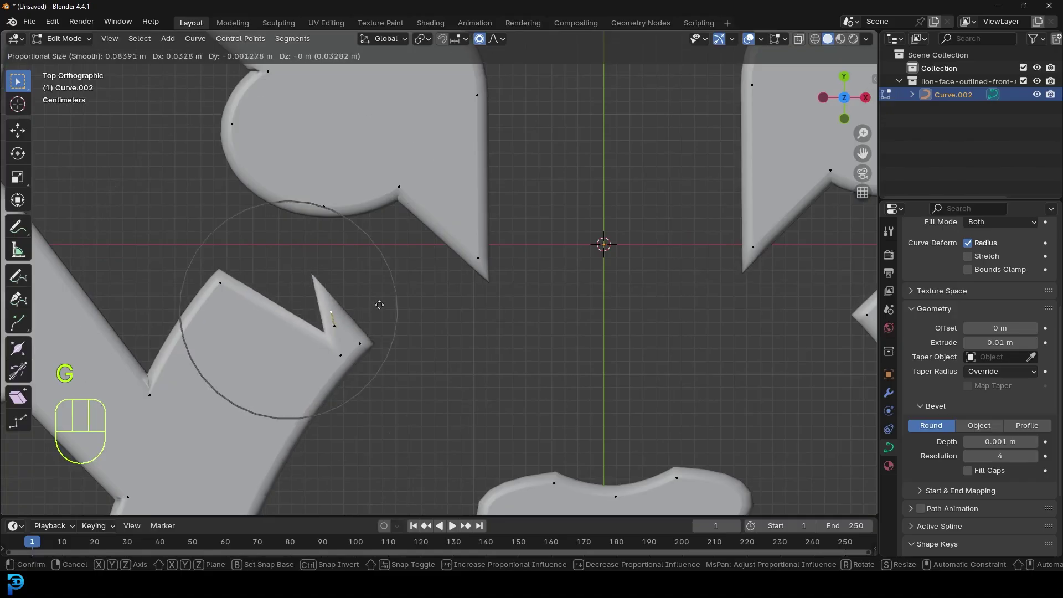
click(373, 346)
key(g)
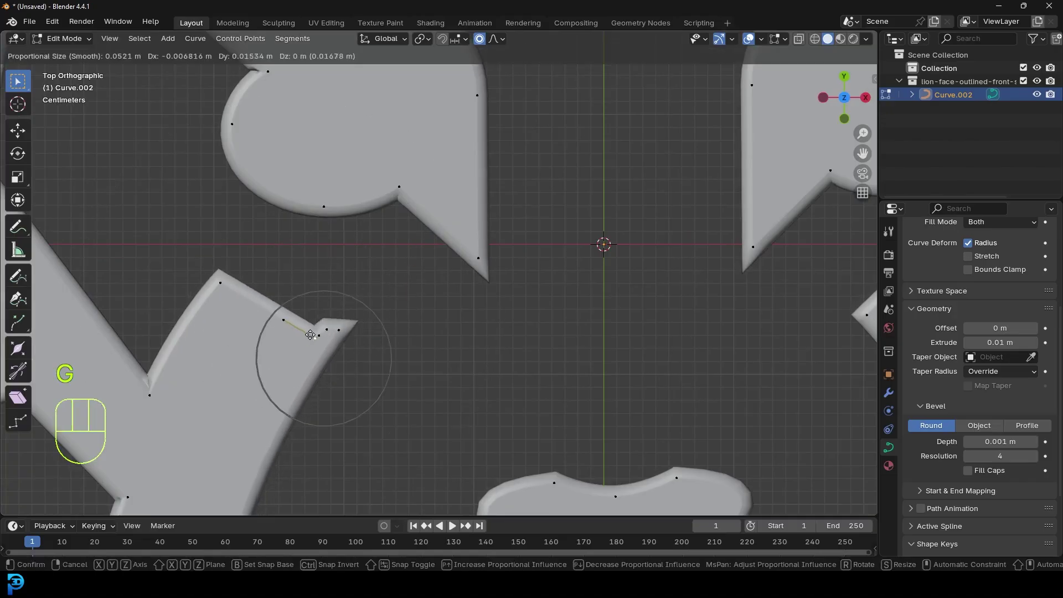
scroll(308, 332, up, 3)
click(305, 320)
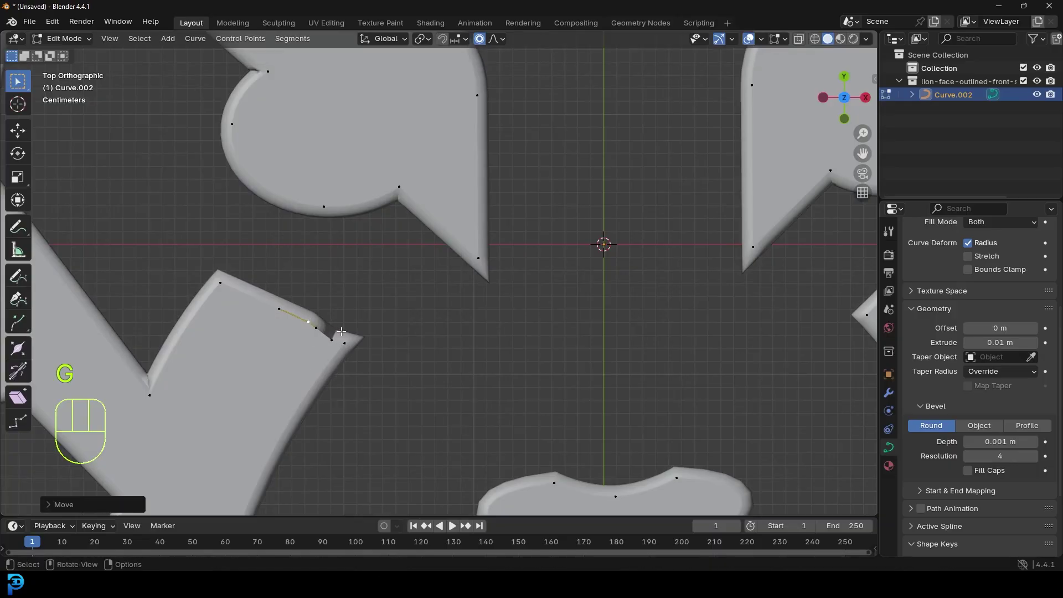
Step: Move the point near the tip, then return to Object Mode and deselect the lion
click(330, 338)
key(g)
click(331, 331)
scroll(331, 330, down, 8)
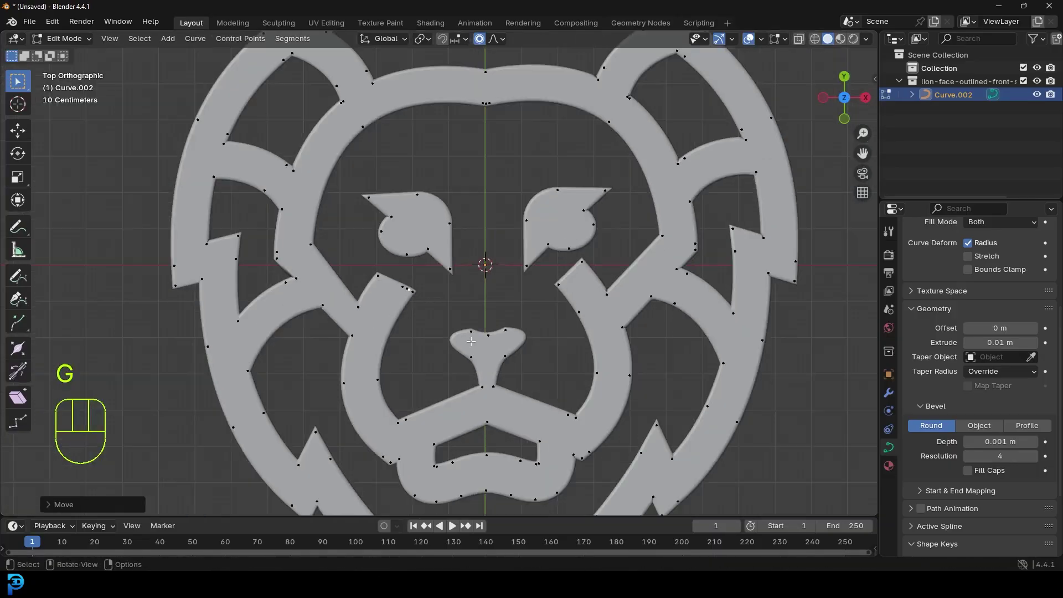
shift+middle_drag(331, 331, 296, 334)
scroll(491, 379, up, 2)
scroll(491, 378, down, 4)
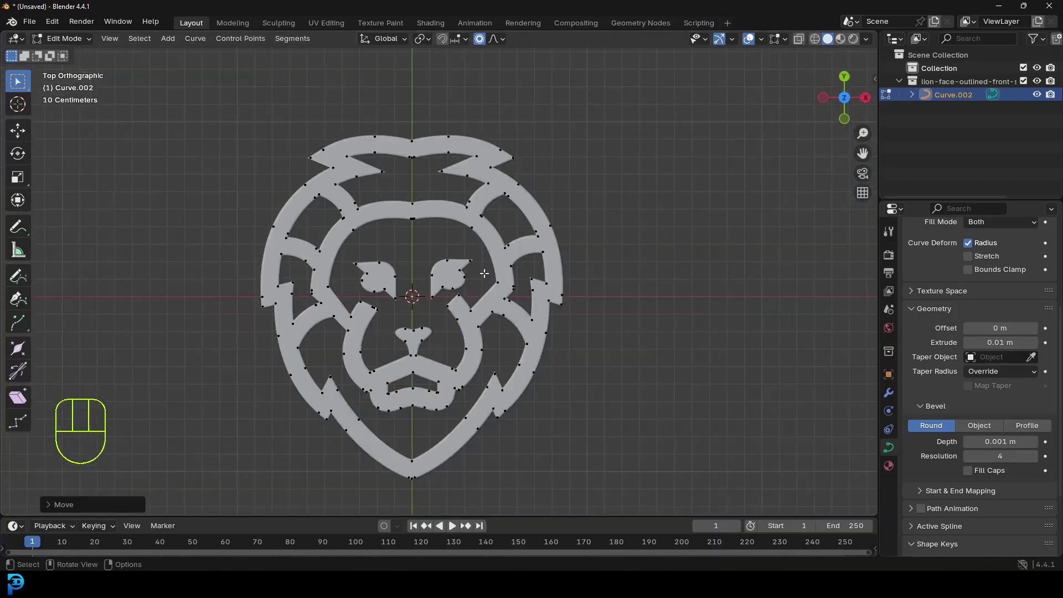
key(Tab)
middle_drag(499, 316, 429, 311)
key(alt+a)
Step: Select the lion curve and rotate it 90° about X in front view so it stands upright
scroll(363, 298, up, 2)
shift+middle_drag(363, 301, 473, 245)
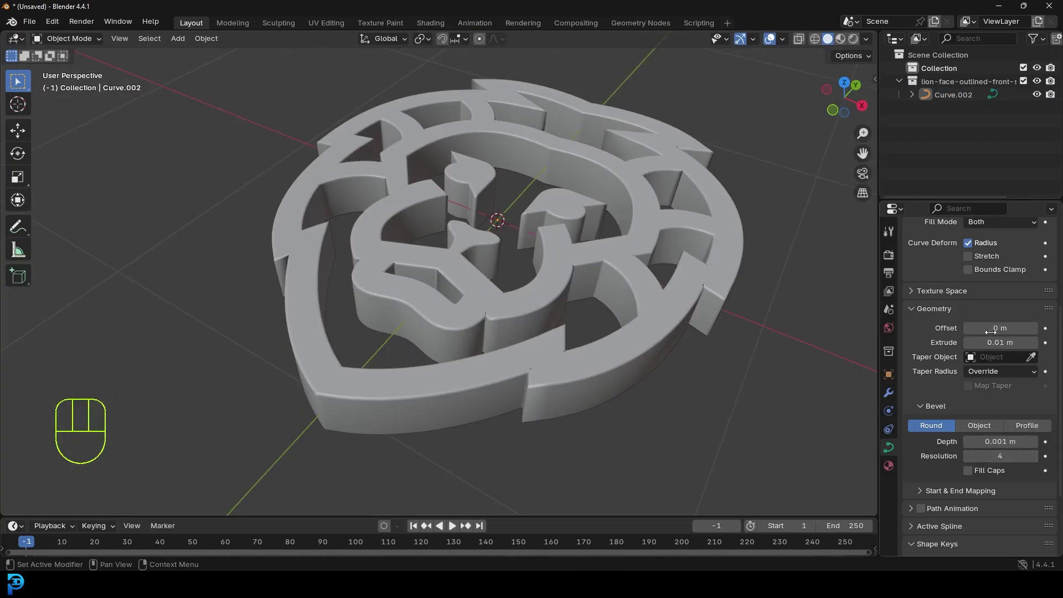
scroll(515, 322, down, 4)
middle_drag(516, 322, 551, 323)
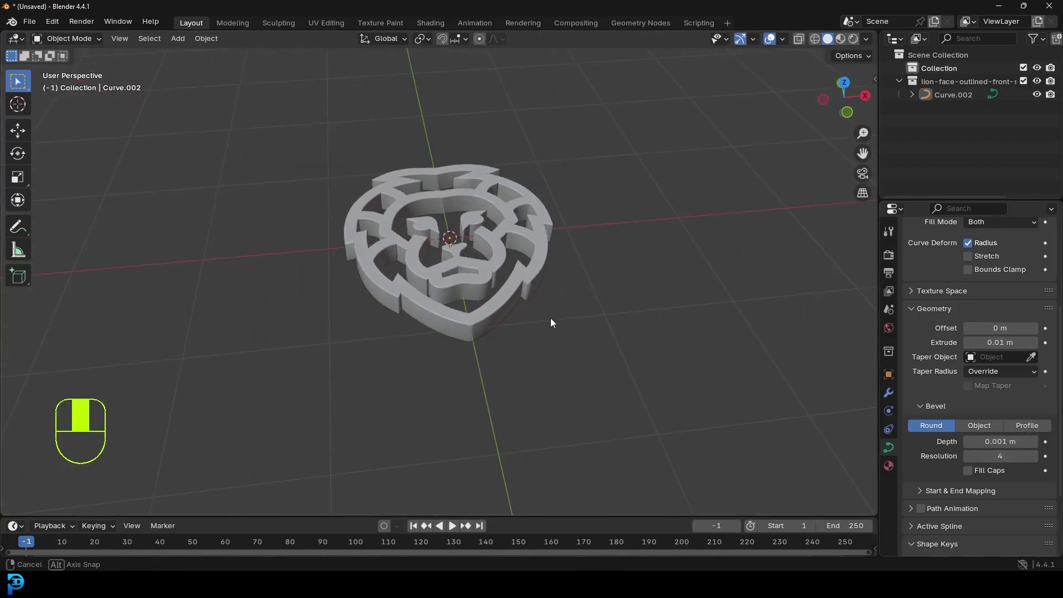
click(477, 278)
key(KP_1)
text(r)
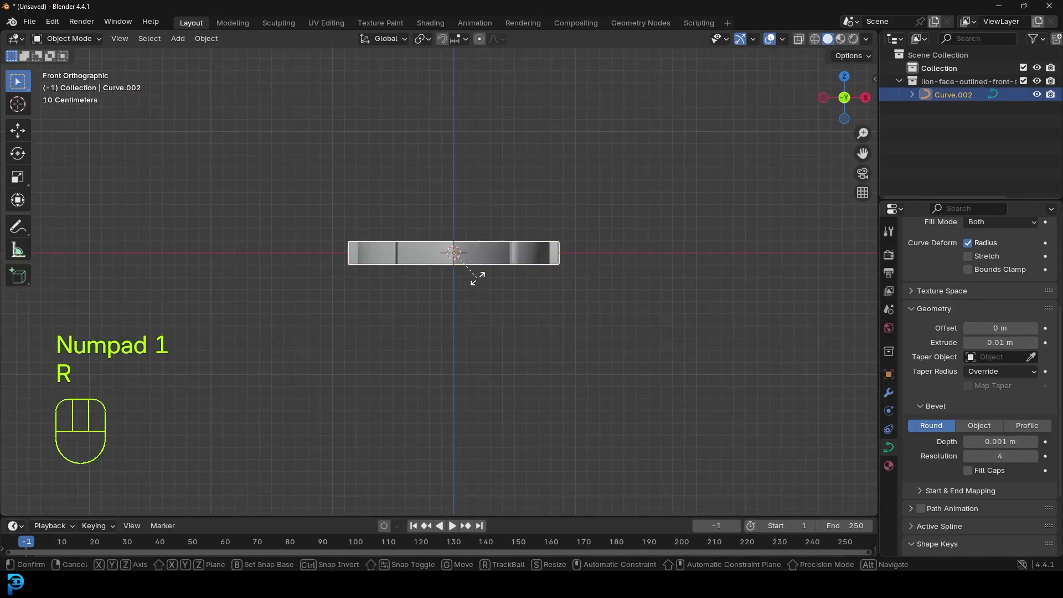
text(x90)
key(Return)
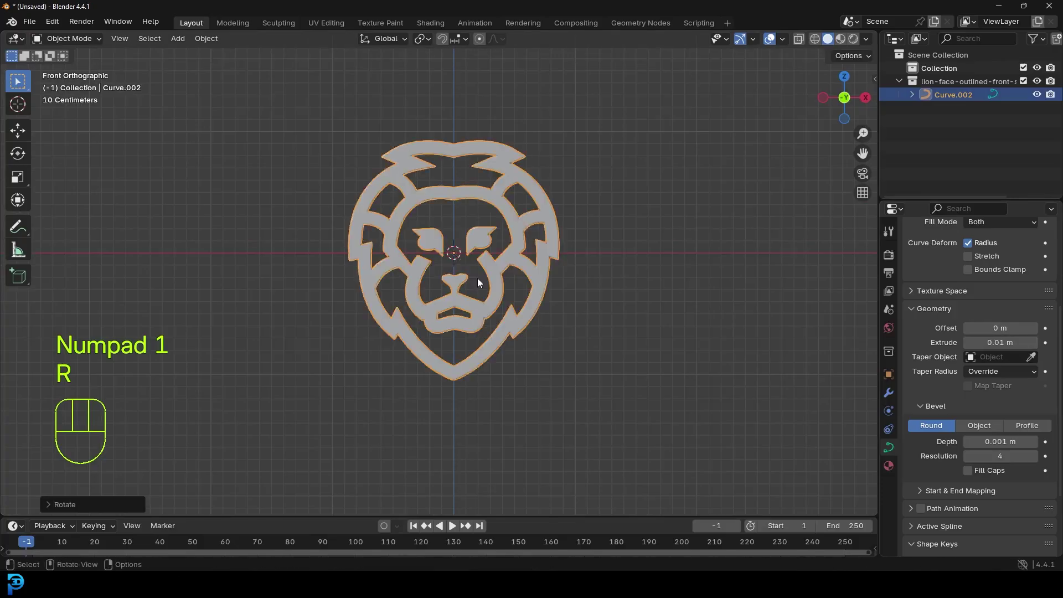
middle_drag(470, 264, 507, 257)
scroll(507, 257, up, 5)
shift+middle_drag(473, 225, 476, 248)
scroll(426, 227, down, 4)
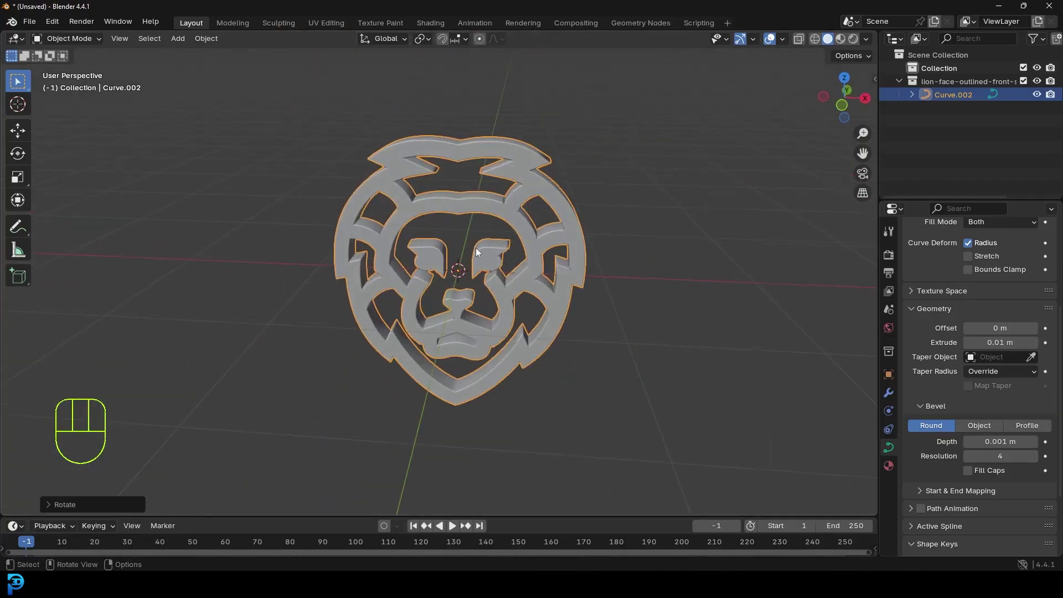
scroll(453, 183, up, 2)
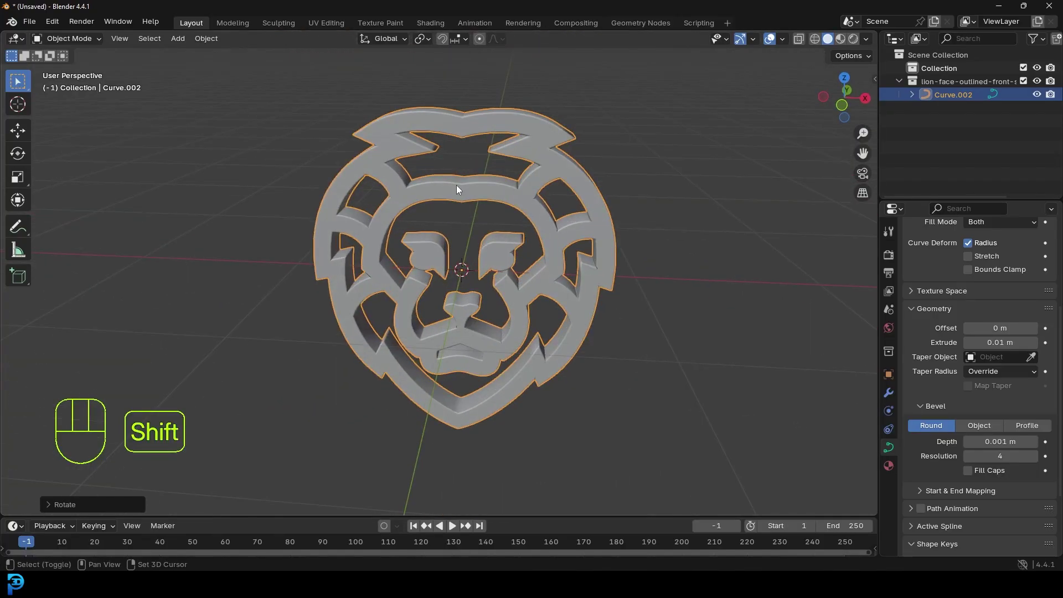
Step: Duplicate the lion and slide the copy about 1.8 m along X beside the original
key(shift+d)
key(x)
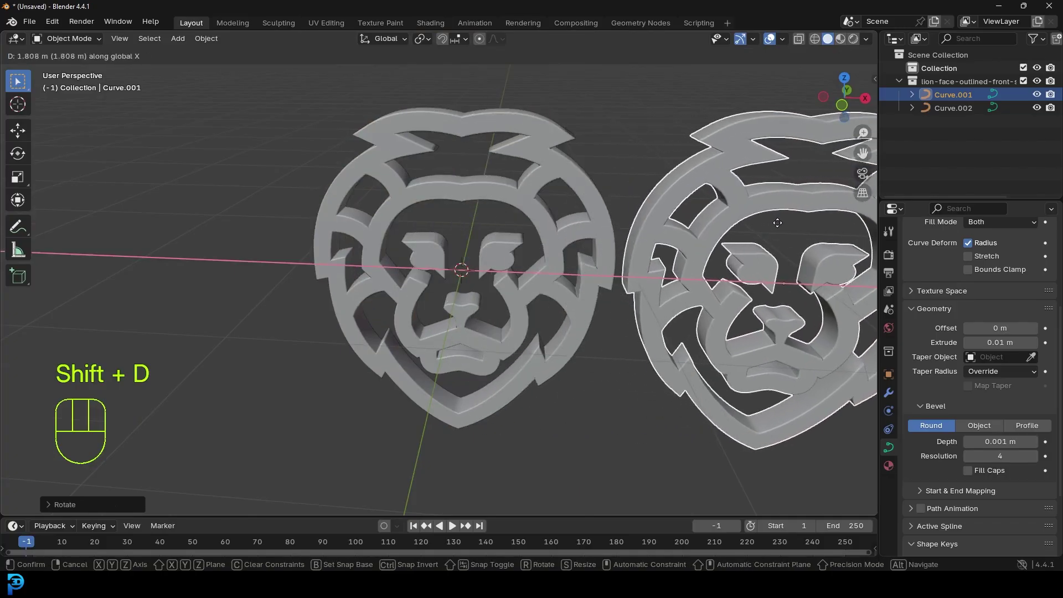
click(754, 219)
scroll(709, 240, down, 2)
scroll(538, 237, up, 3)
middle_drag(540, 213, 526, 198)
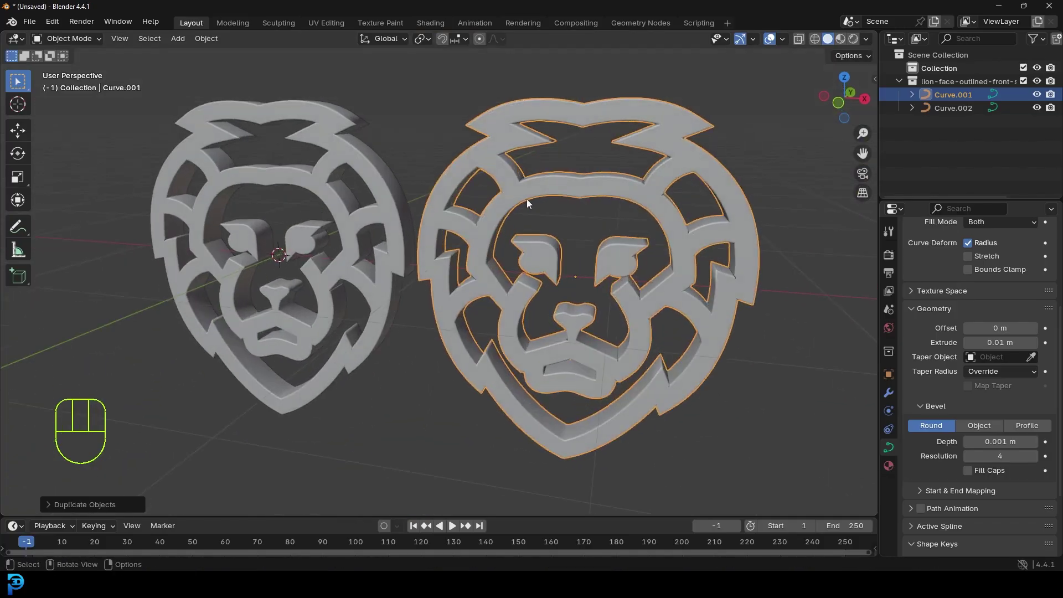
key(Tab)
key(Tab)
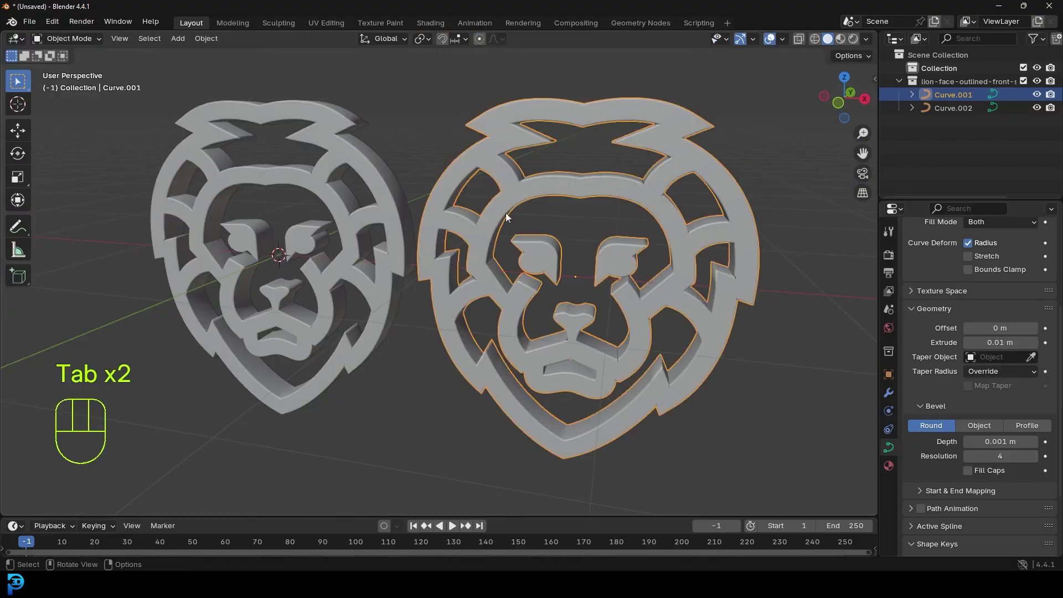
middle_drag(502, 189, 525, 190)
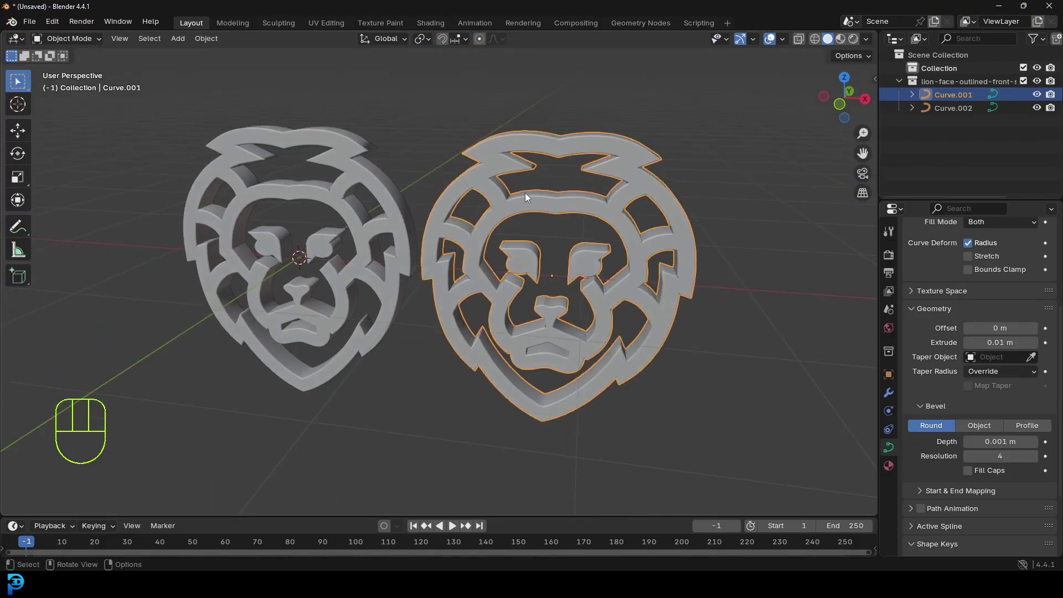
Step: Convert the duplicate Curve.001 to a mesh using the F3 'convert' search
key(F3)
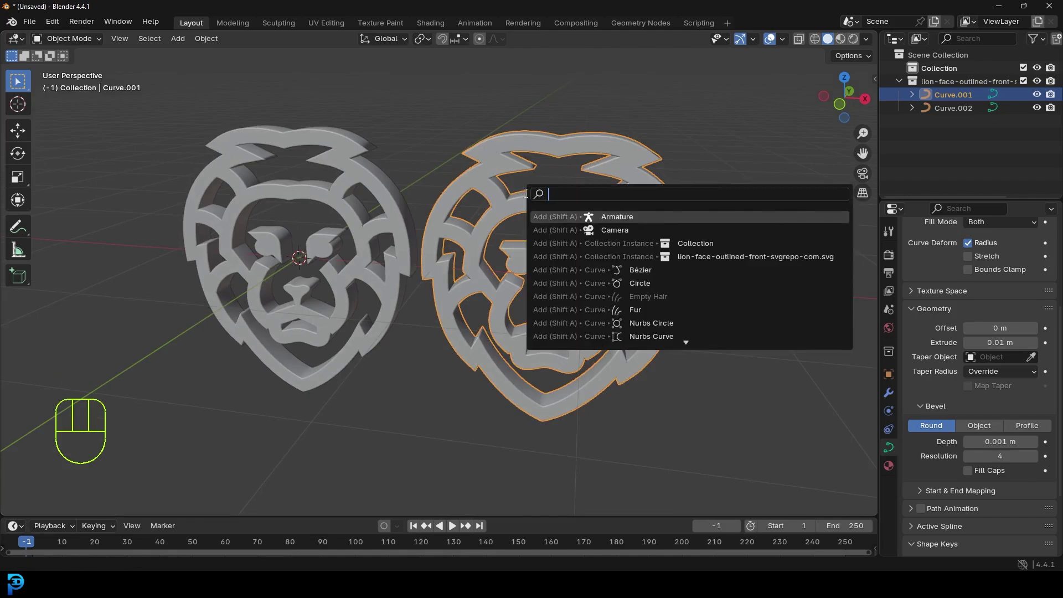
text(convert)
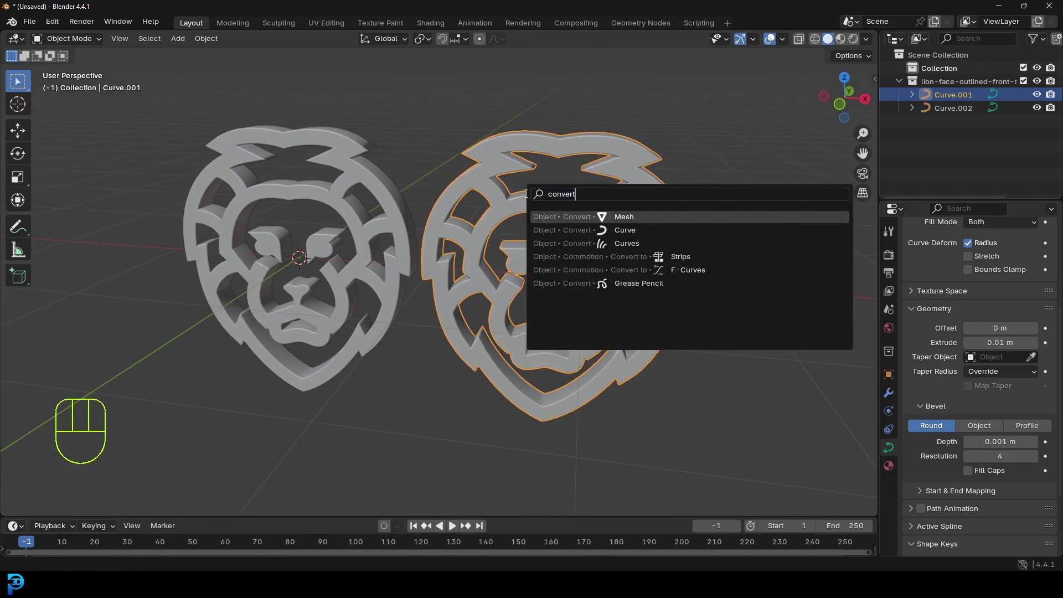
click(635, 217)
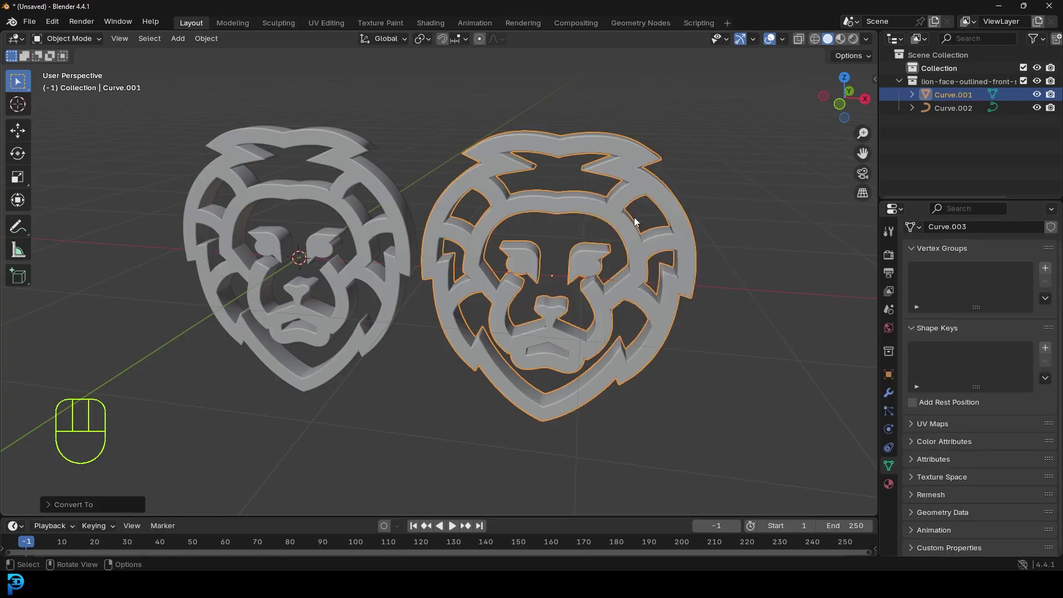
Step: Inspect the converted mesh geometry in Edit Mode from several angles, then return to Object Mode
scroll(560, 209, up, 2)
key(Tab)
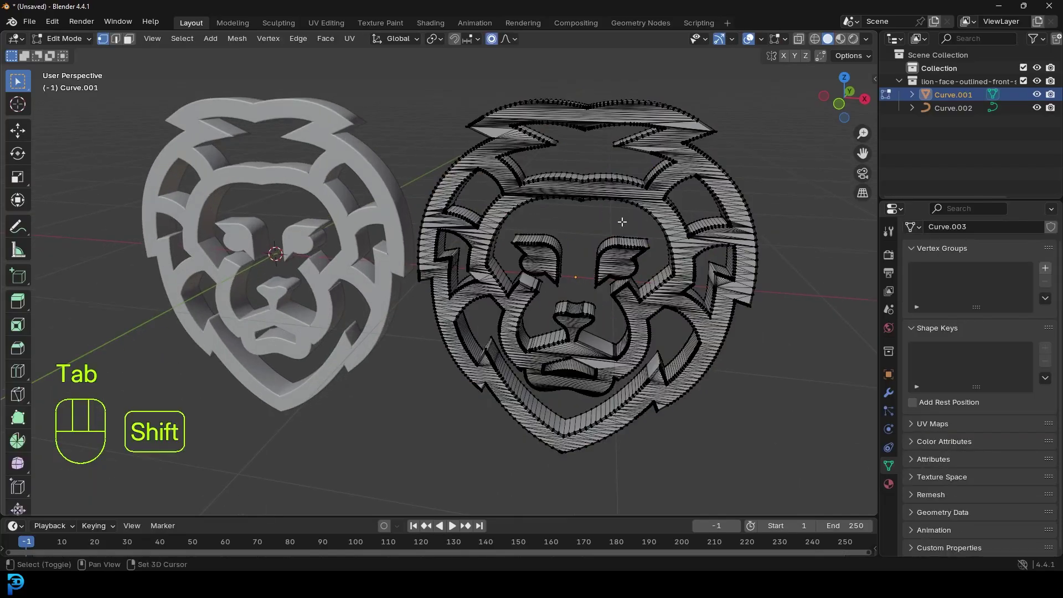
shift+middle_drag(619, 223, 509, 212)
scroll(509, 212, up, 3)
scroll(496, 136, down, 5)
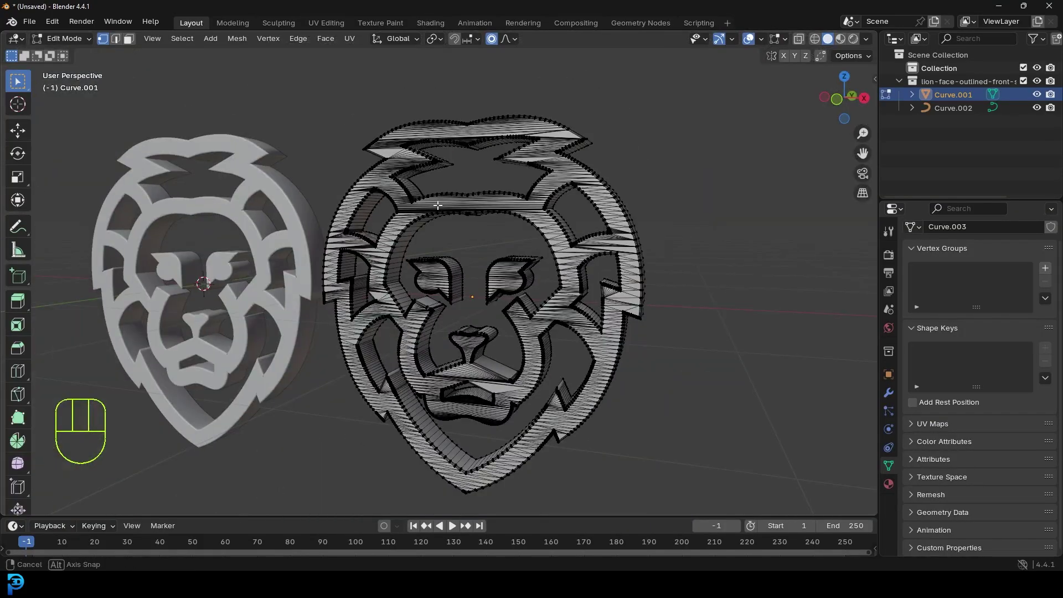
scroll(435, 131, down, 2)
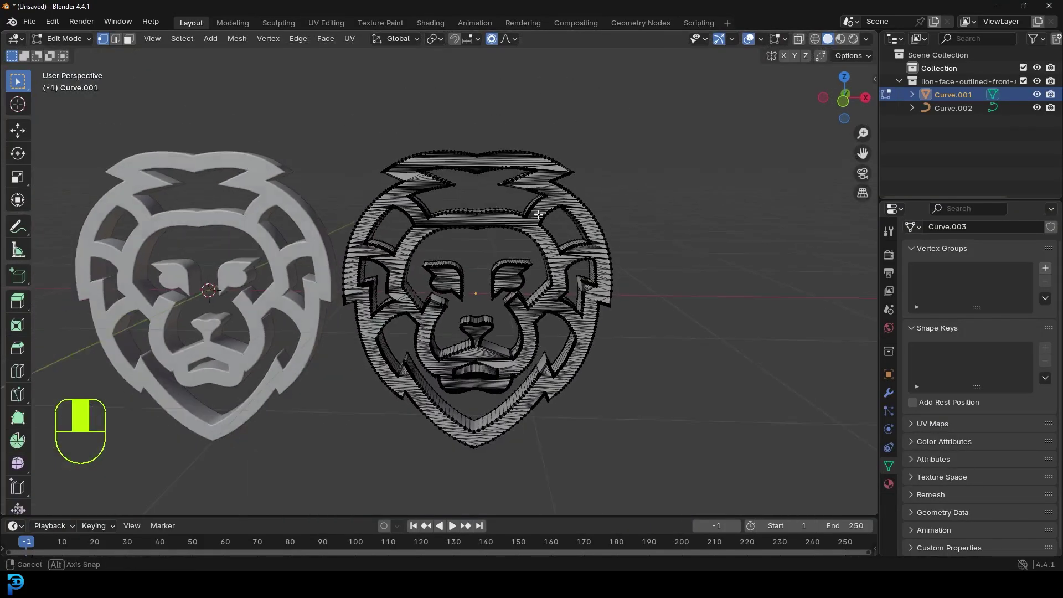
middle_drag(434, 130, 459, 249)
key(Tab)
shift+middle_drag(390, 267, 483, 259)
scroll(483, 258, up, 2)
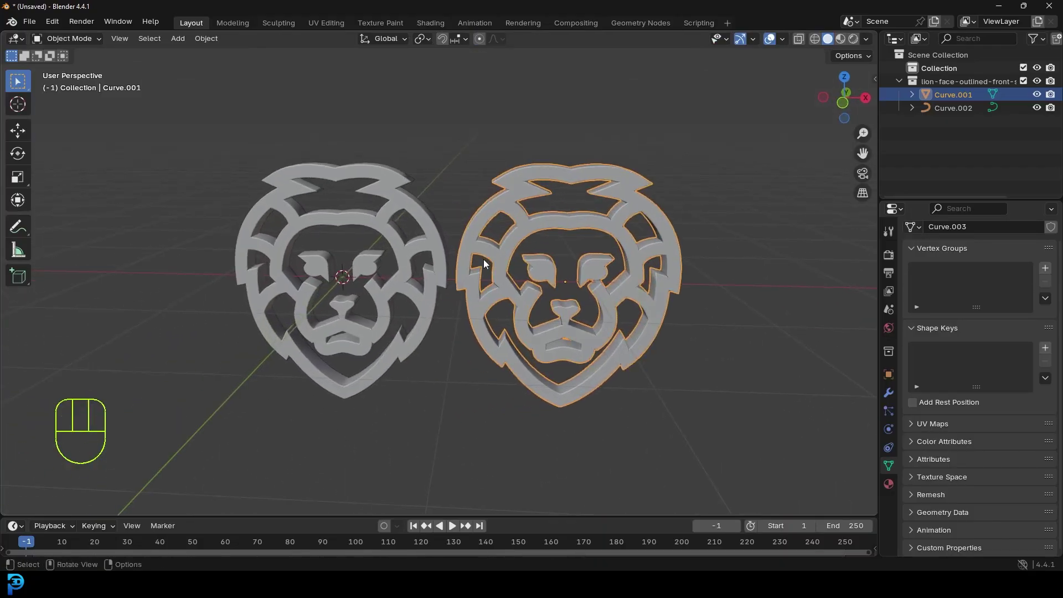